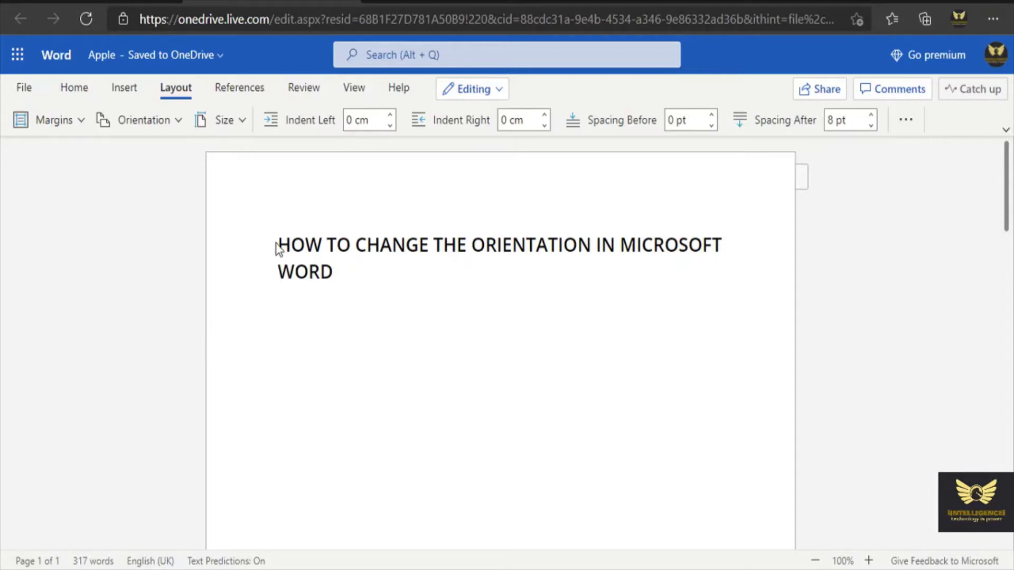
Delete the empty lines between the document title and the "APPLE:" heading
drag(282, 241, 362, 273)
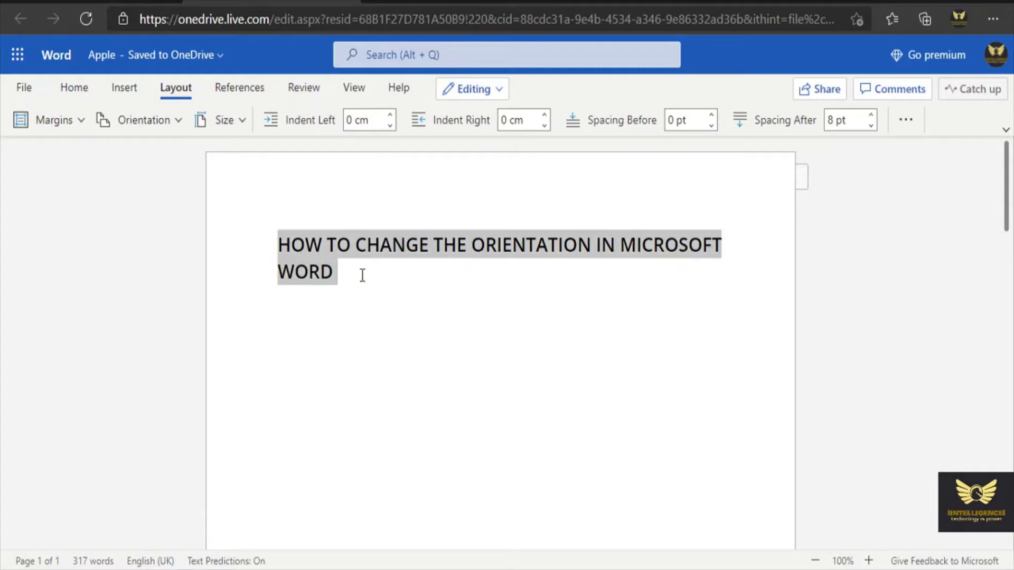
click(364, 299)
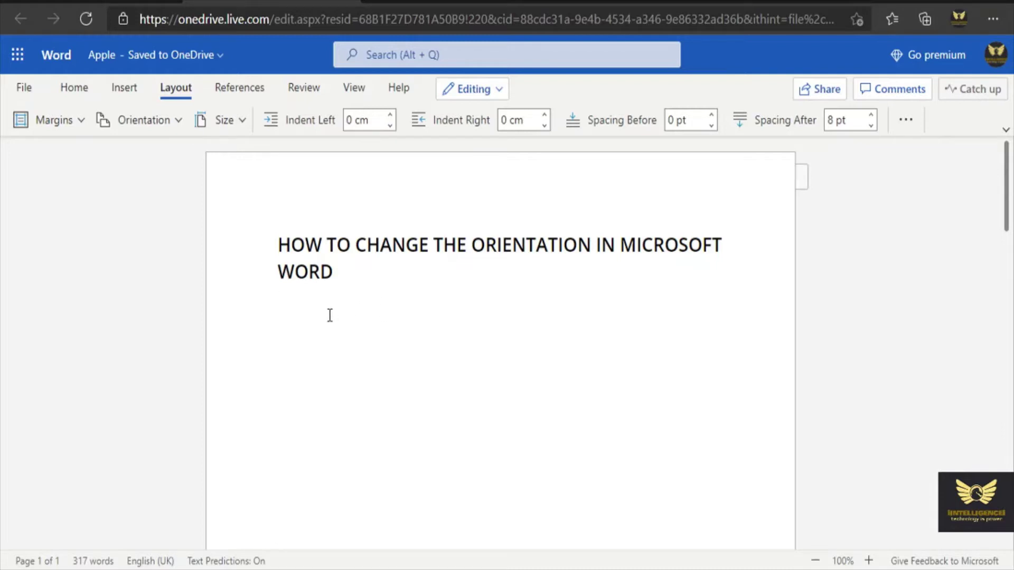
key(Delete)
key(Delete)
key(Delete)
key(Delete)
key(Delete)
key(Delete)
key(Delete)
key(Delete)
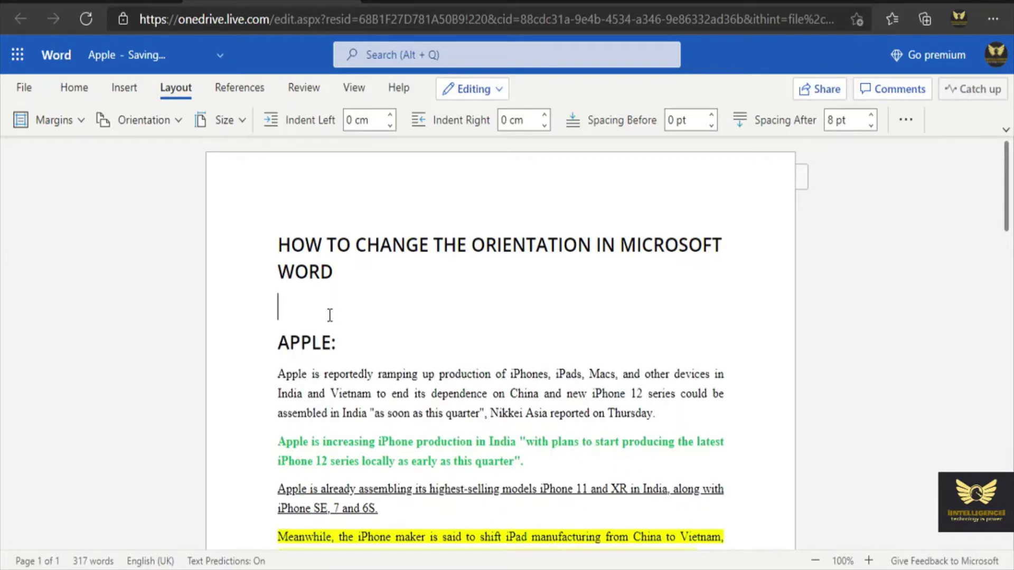
key(Delete)
Look through the whole document from the title to the closing "--IANS" line to check its portrait layout
scroll(429, 199, down, 6)
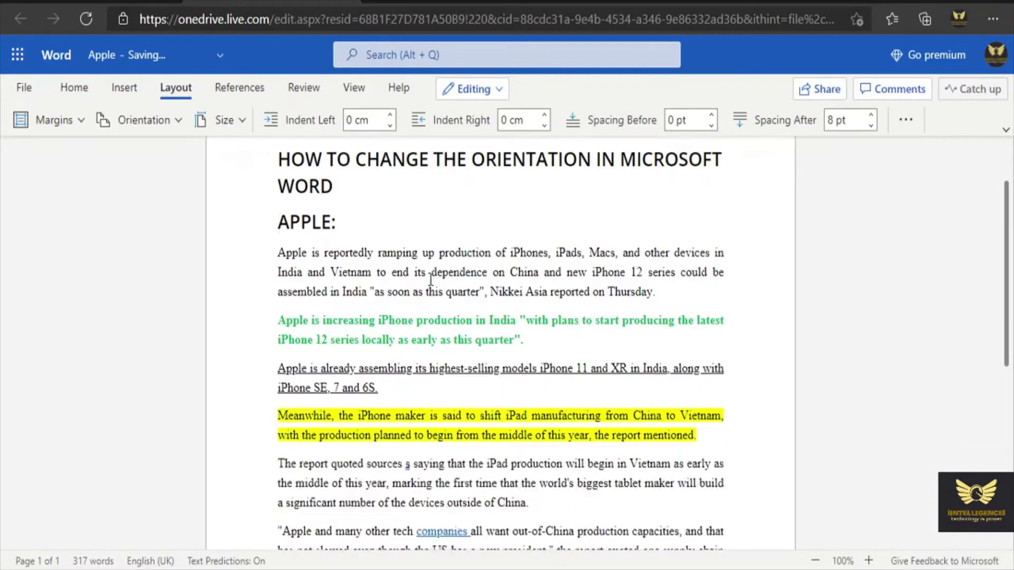
scroll(431, 280, up, 6)
scroll(430, 279, down, 5)
scroll(431, 279, up, 5)
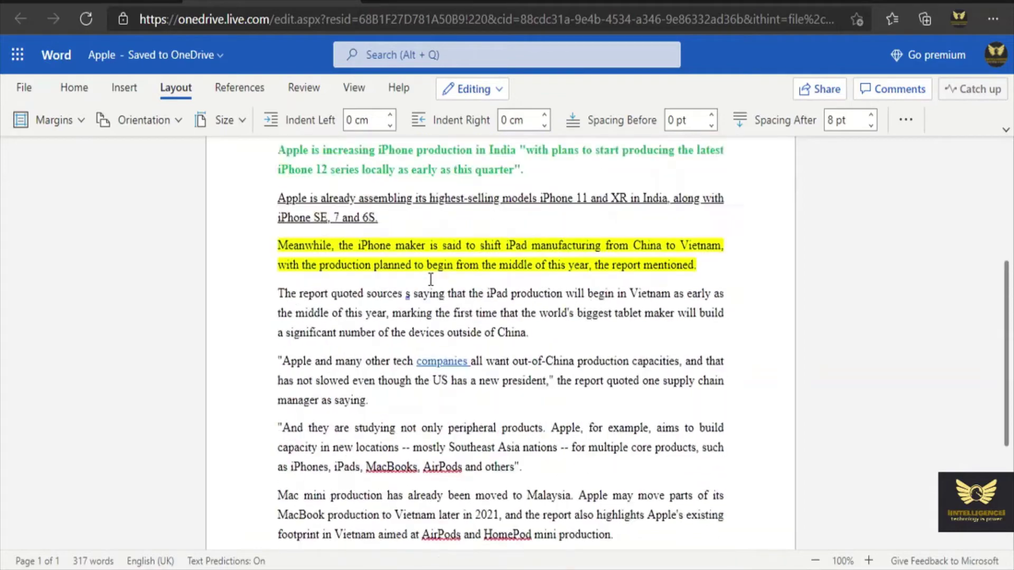
scroll(430, 283, down, 8)
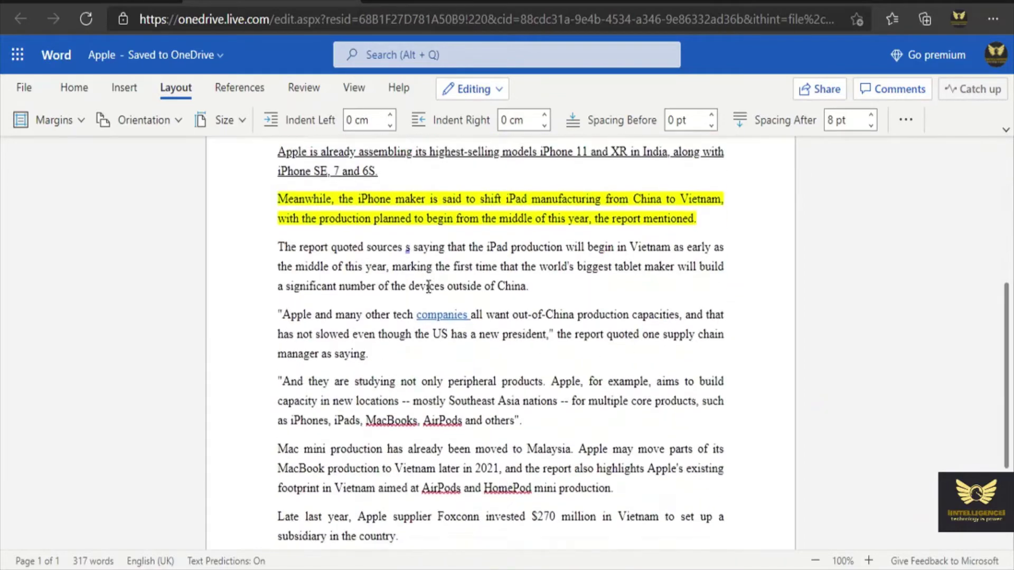
scroll(428, 287, up, 6)
scroll(428, 287, up, 3)
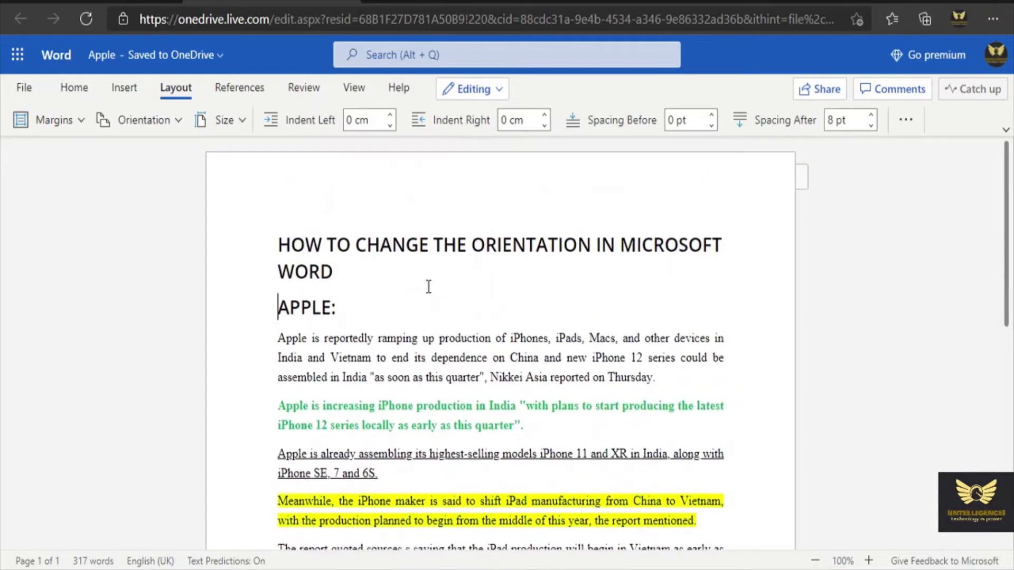
scroll(428, 287, down, 10)
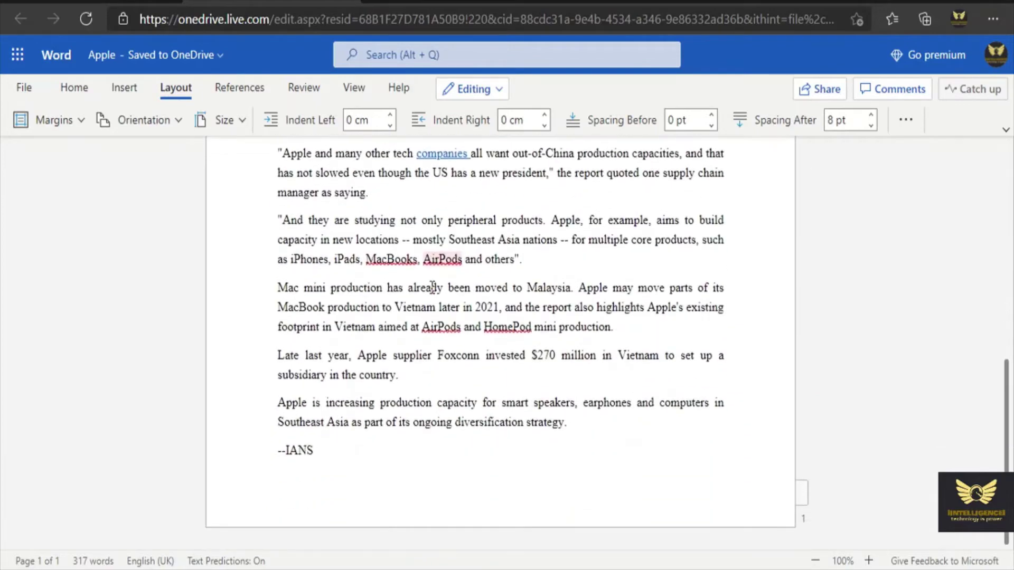
scroll(432, 288, up, 10)
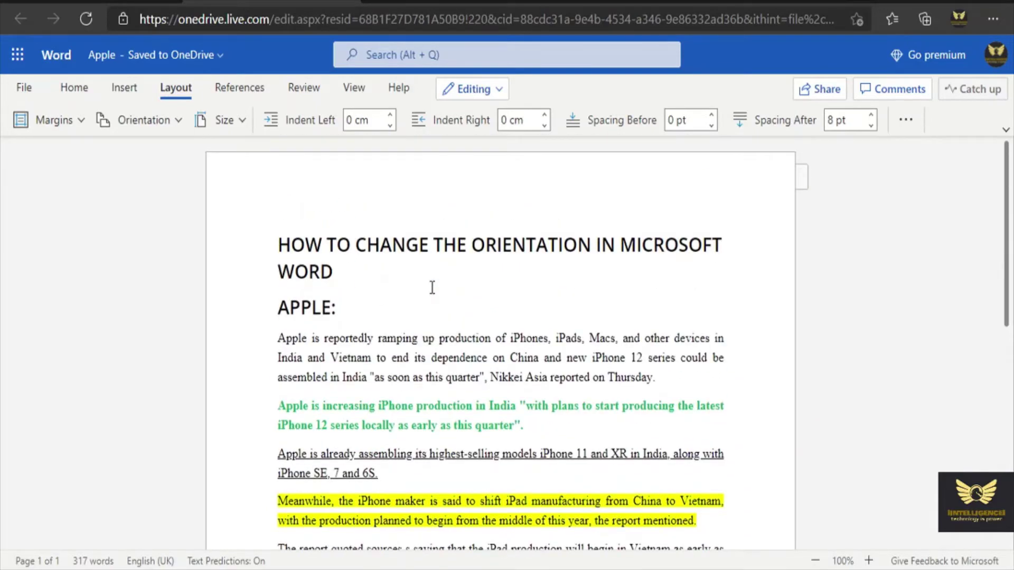
scroll(432, 288, down, 10)
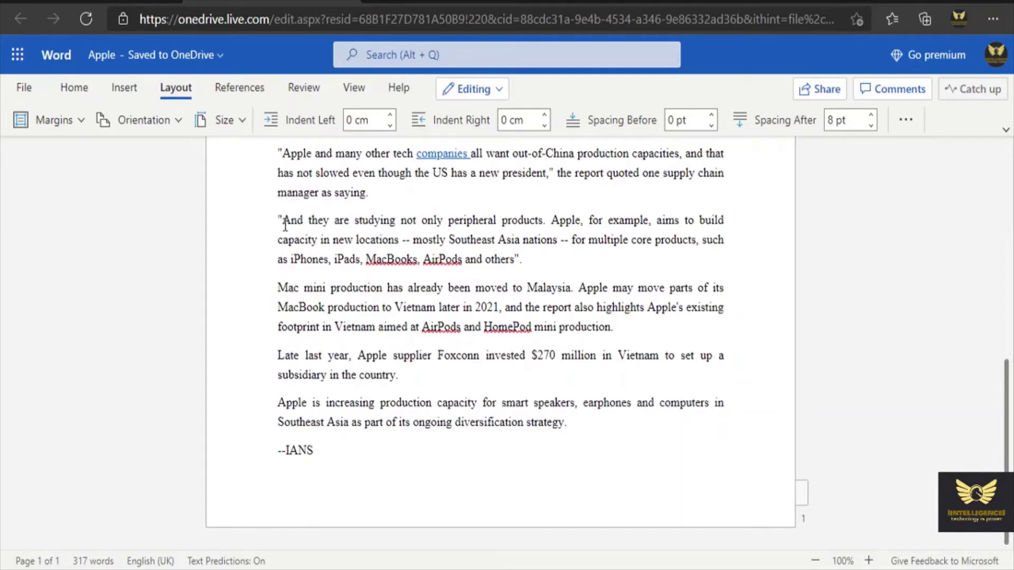
scroll(496, 348, up, 10)
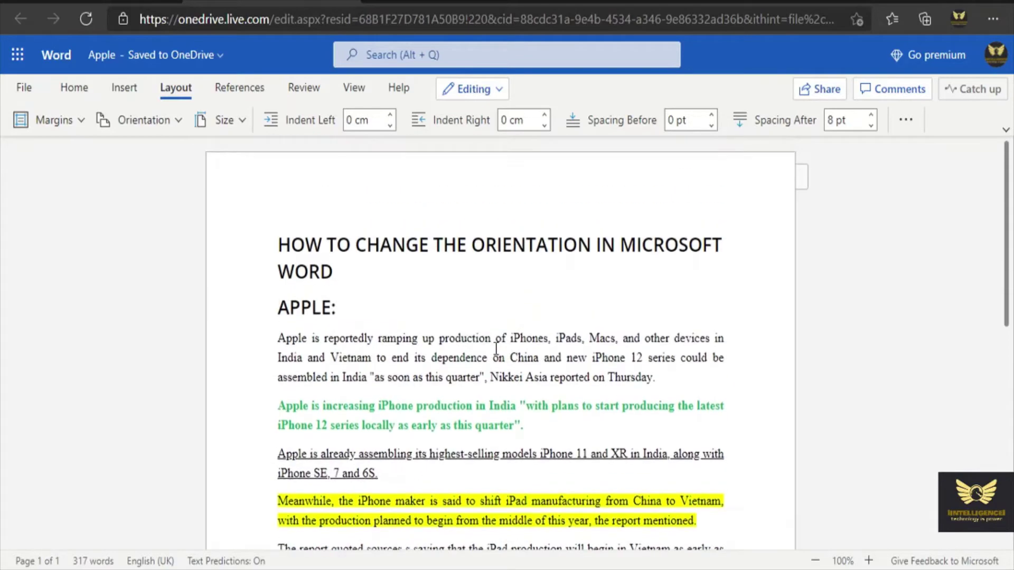
scroll(496, 348, up, 1)
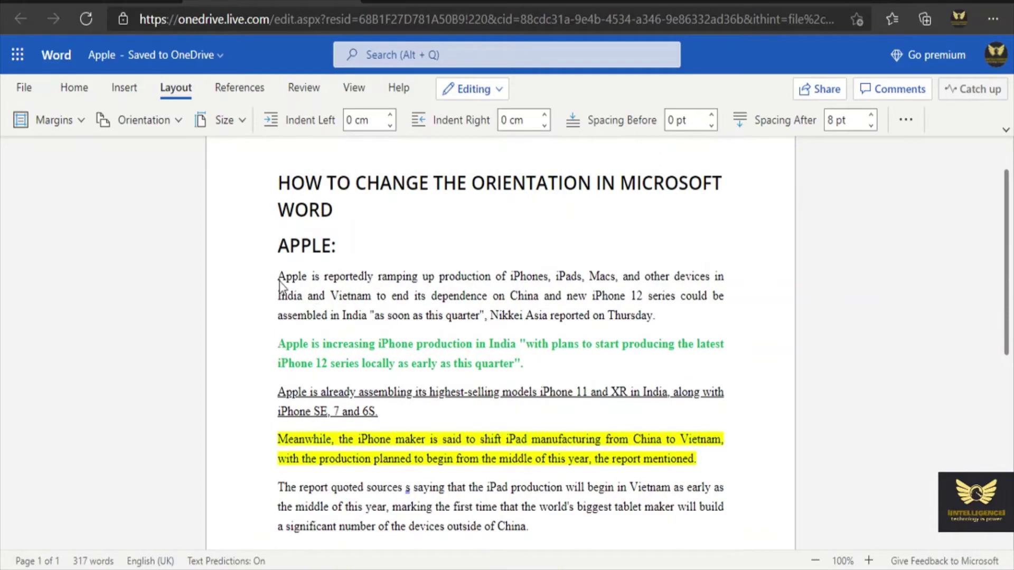
Copy the text from "And they are studying" through "--IANS" and paste it after the paragraph ending "diversification strategy."
scroll(280, 285, down, 10)
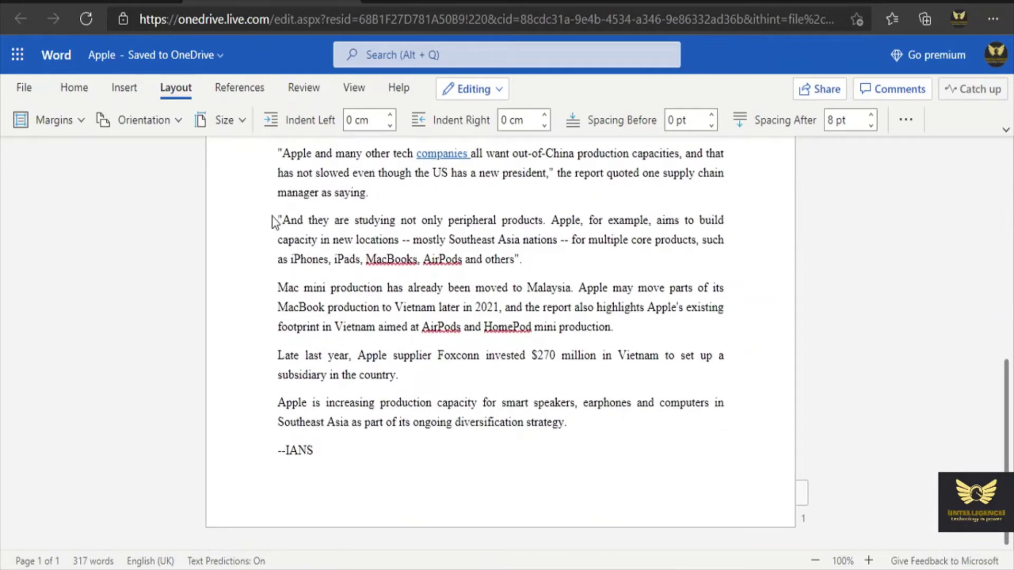
drag(280, 218, 637, 455)
key(ctrl+c)
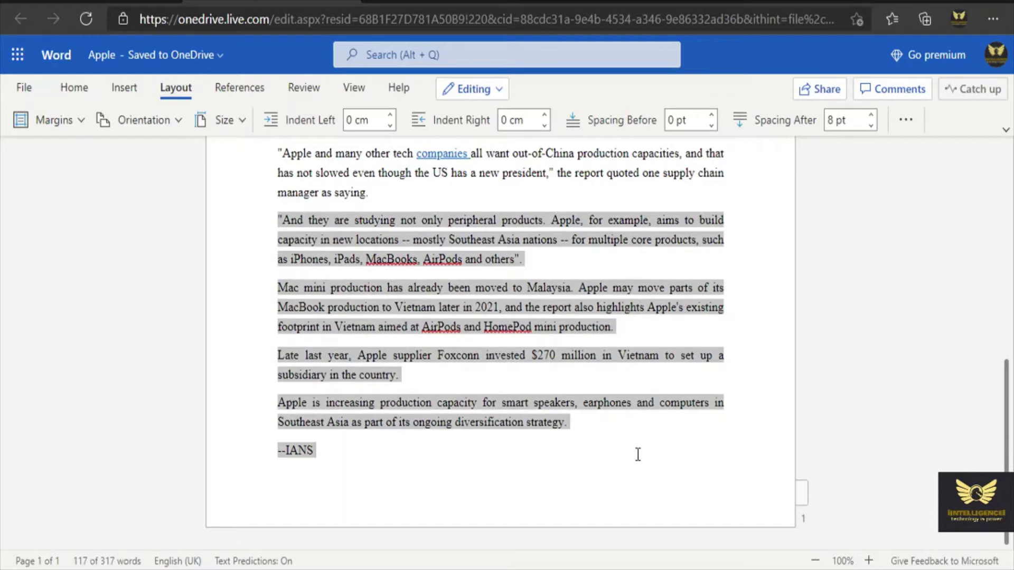
click(601, 427)
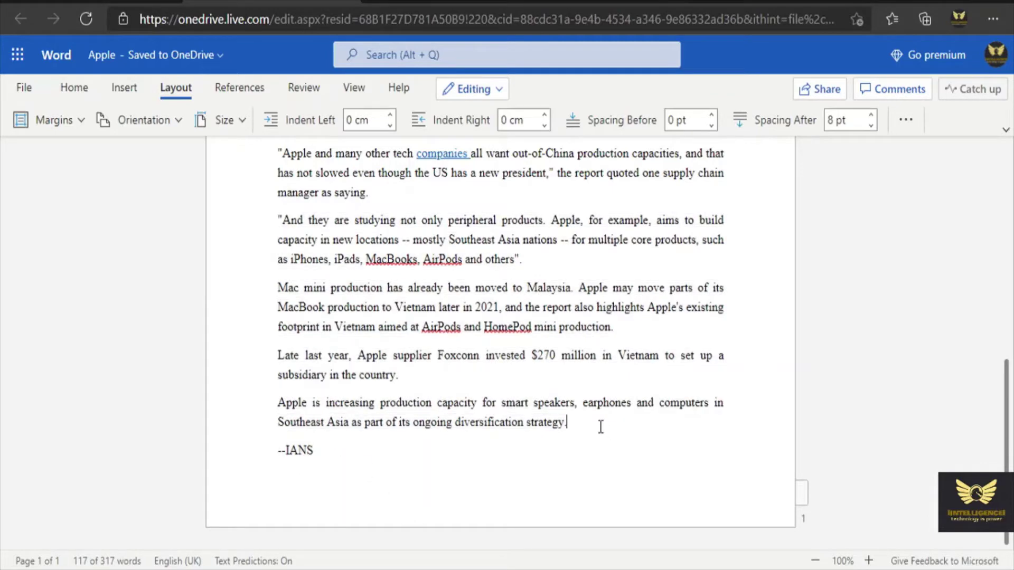
key(ctrl+v)
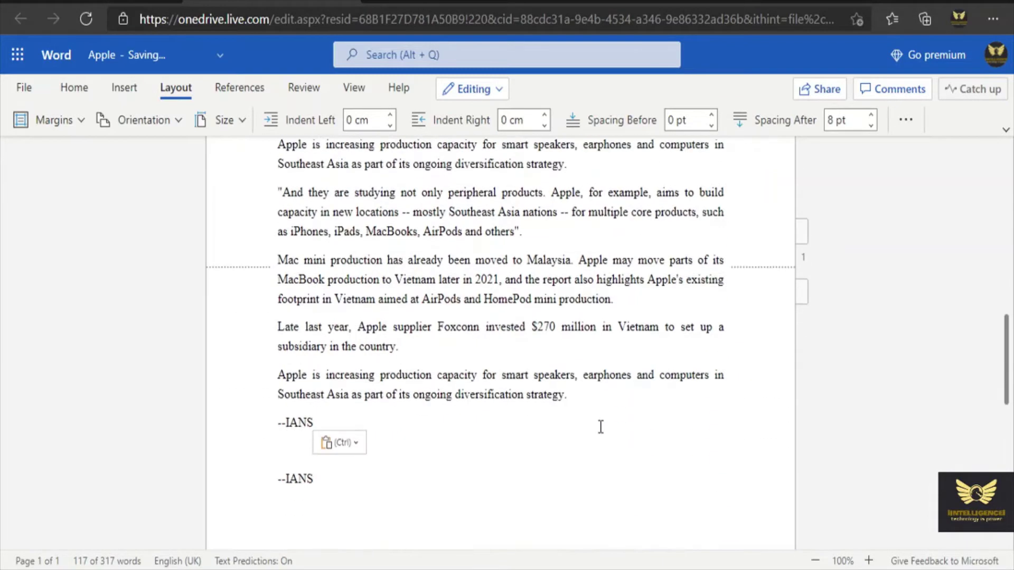
scroll(601, 426, up, 10)
scroll(598, 425, down, 5)
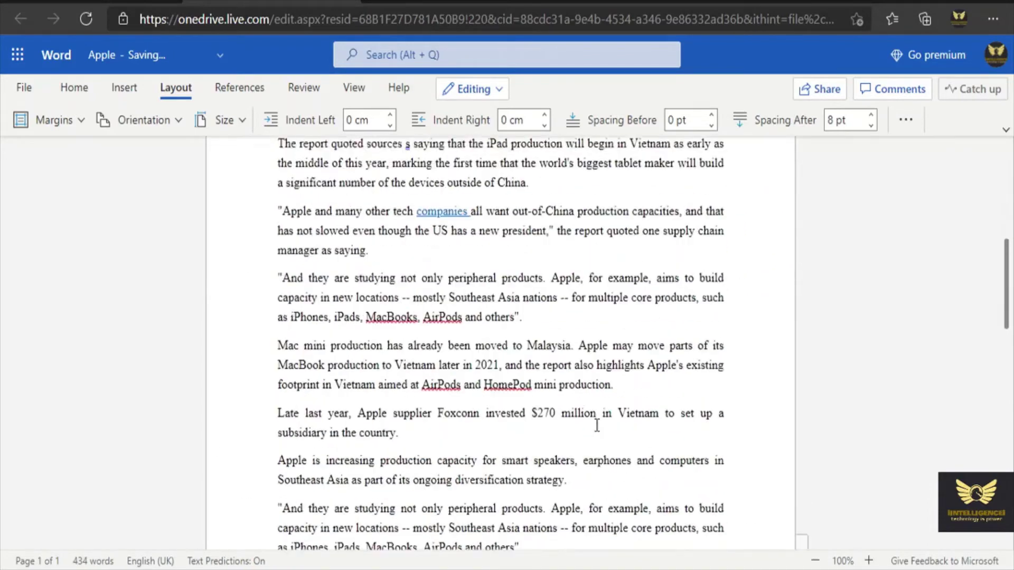
scroll(596, 426, down, 10)
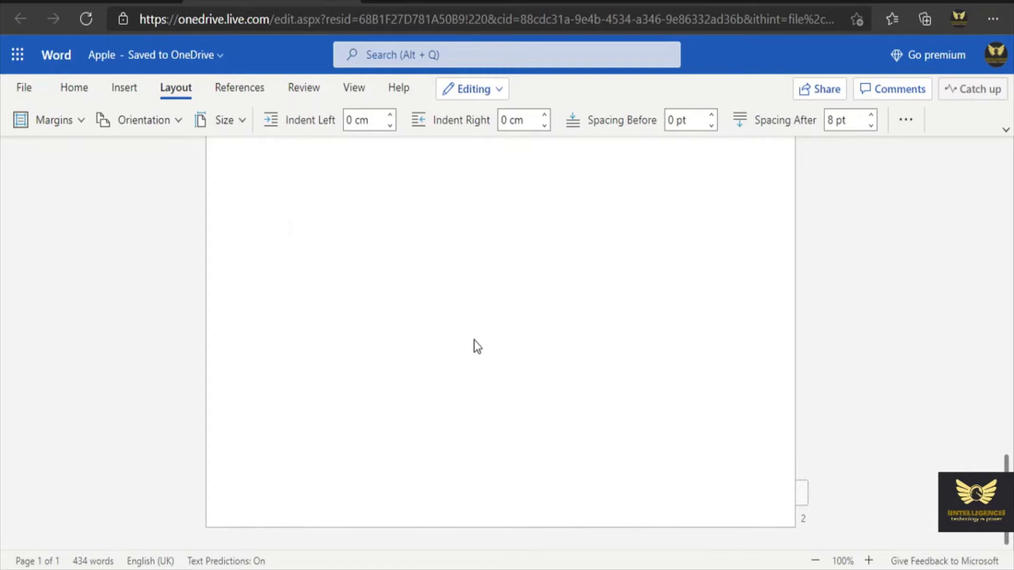
scroll(480, 313, up, 5)
scroll(480, 306, up, 15)
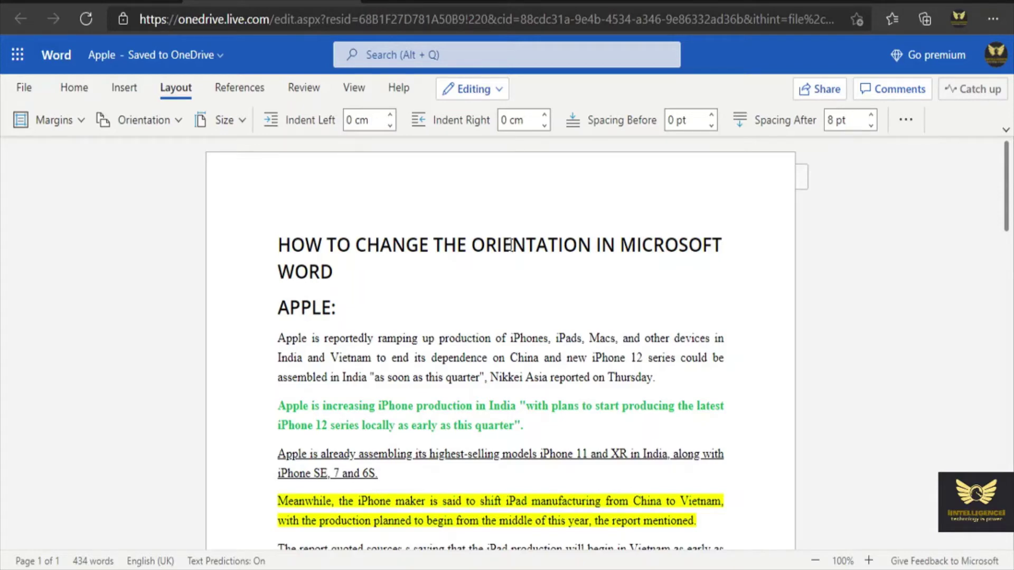
Set the document's page orientation to Landscape
click(24, 87)
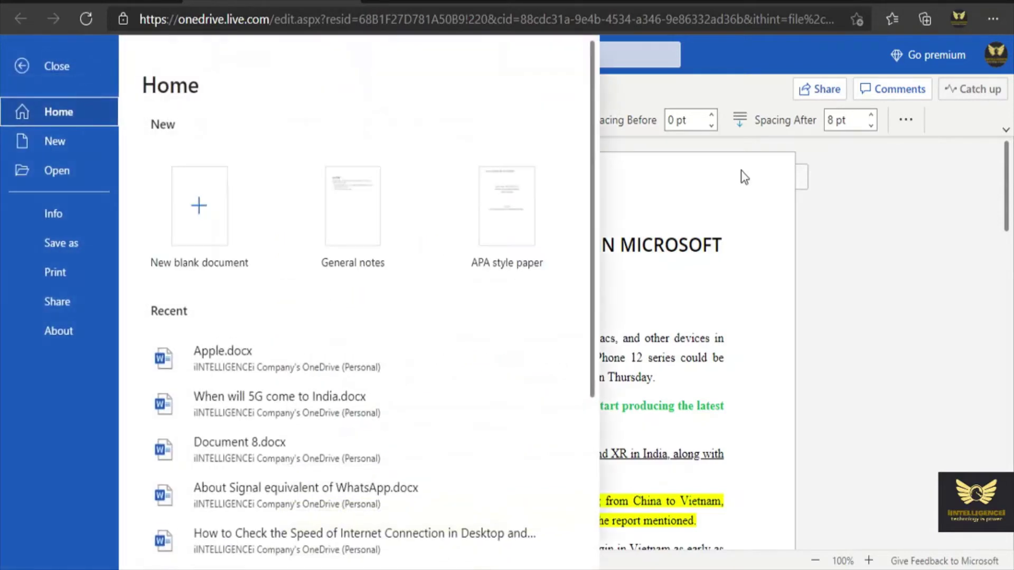
key(Escape)
click(74, 88)
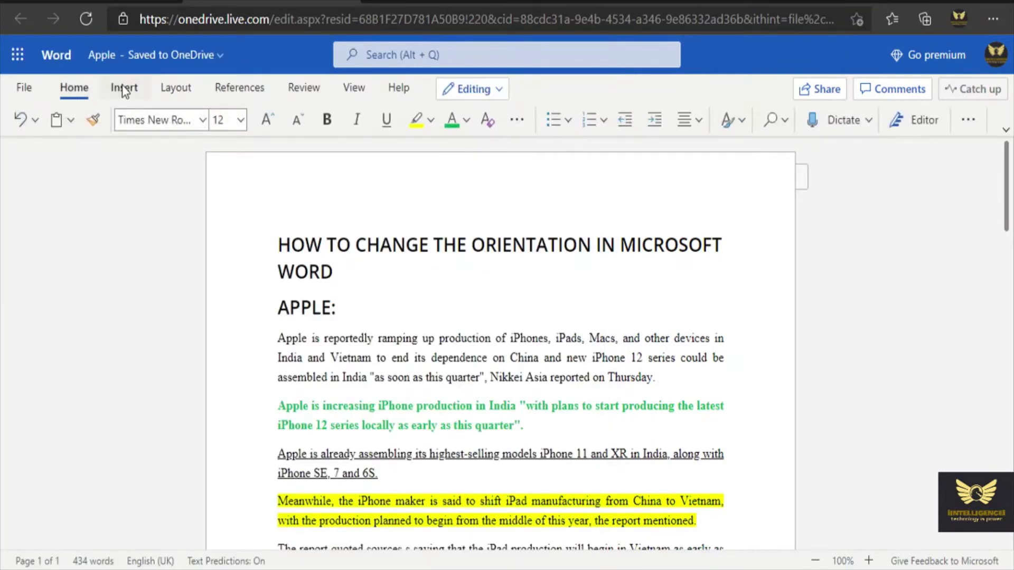
click(124, 88)
click(168, 88)
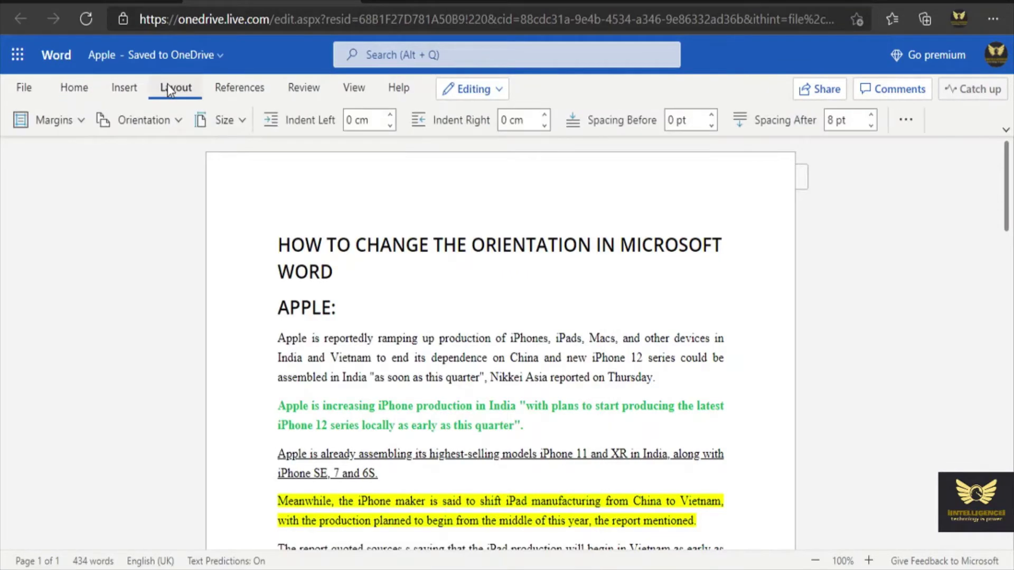
click(174, 122)
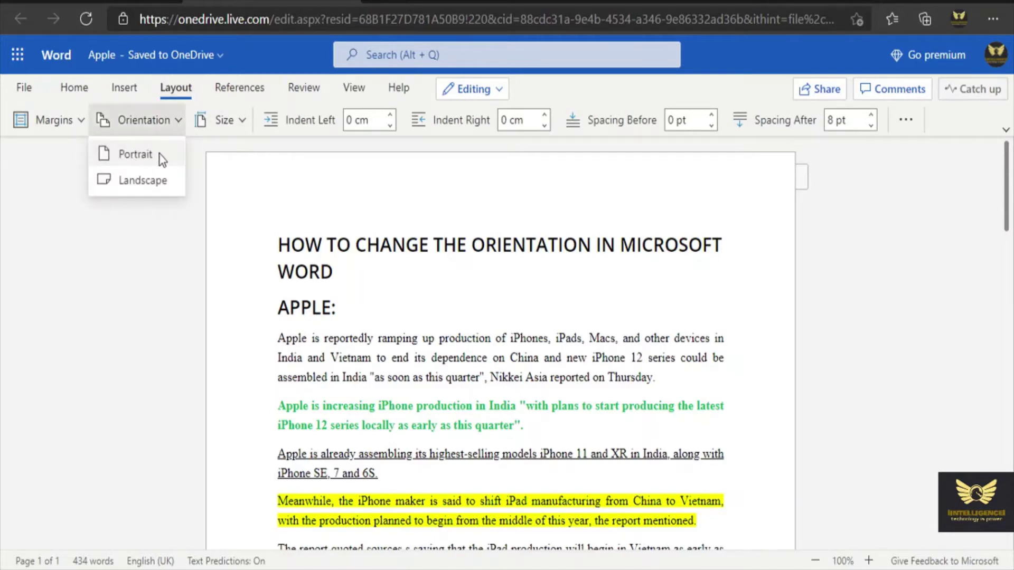
click(131, 182)
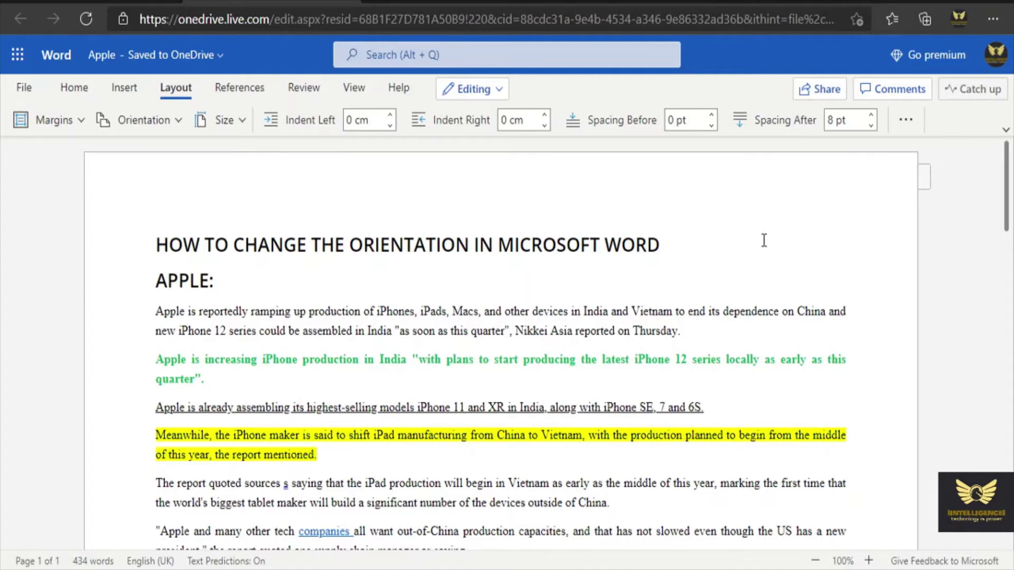
Review the pages in landscape and set the page orientation back to Portrait
scroll(803, 234, down, 8)
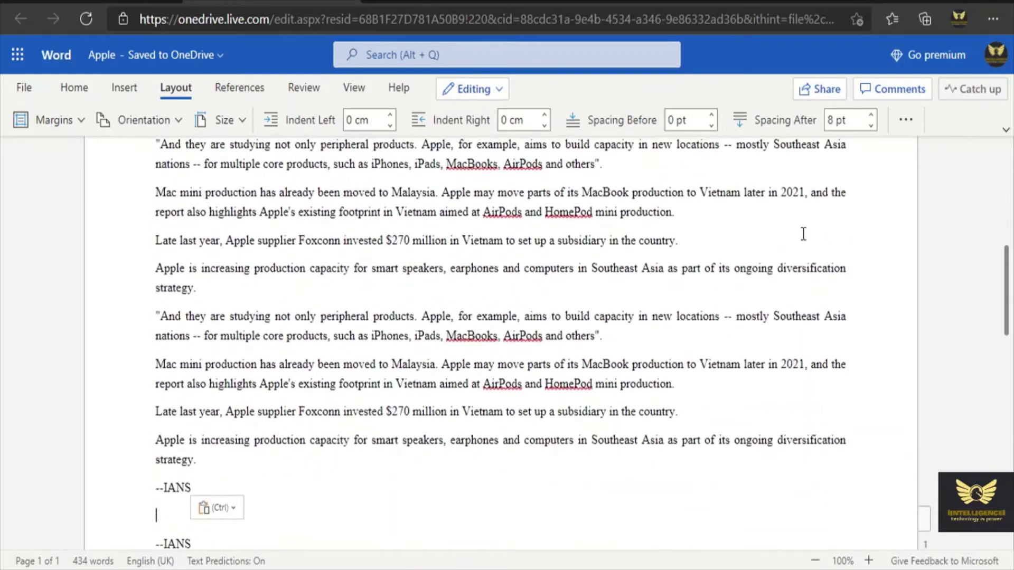
scroll(803, 234, down, 8)
scroll(804, 234, up, 8)
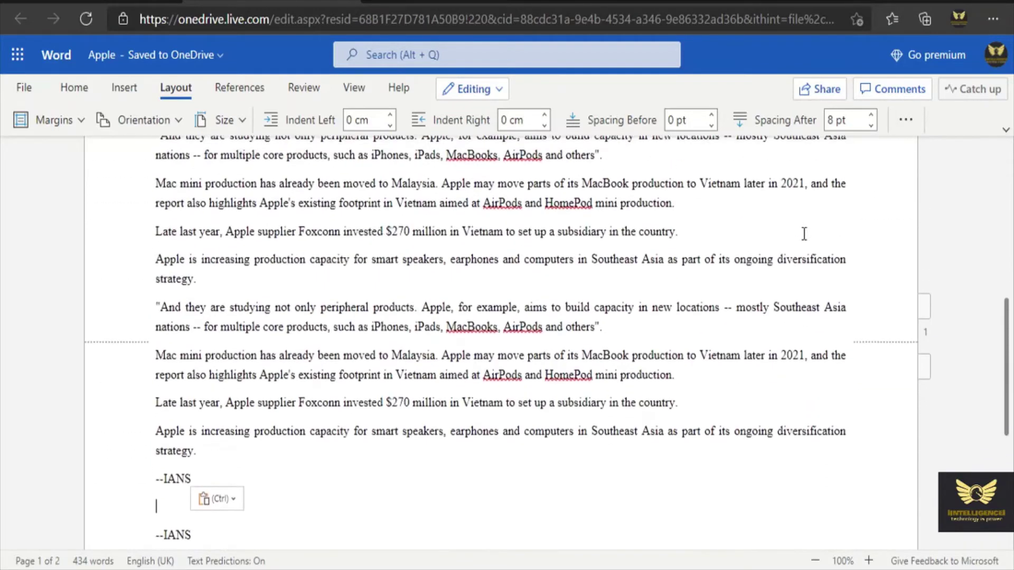
scroll(804, 234, up, 10)
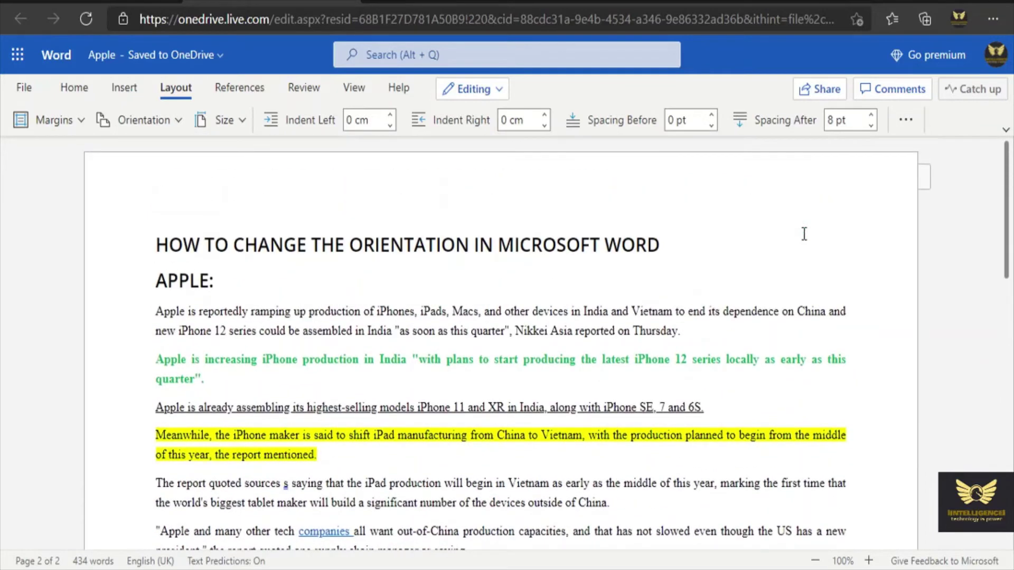
scroll(803, 234, down, 1)
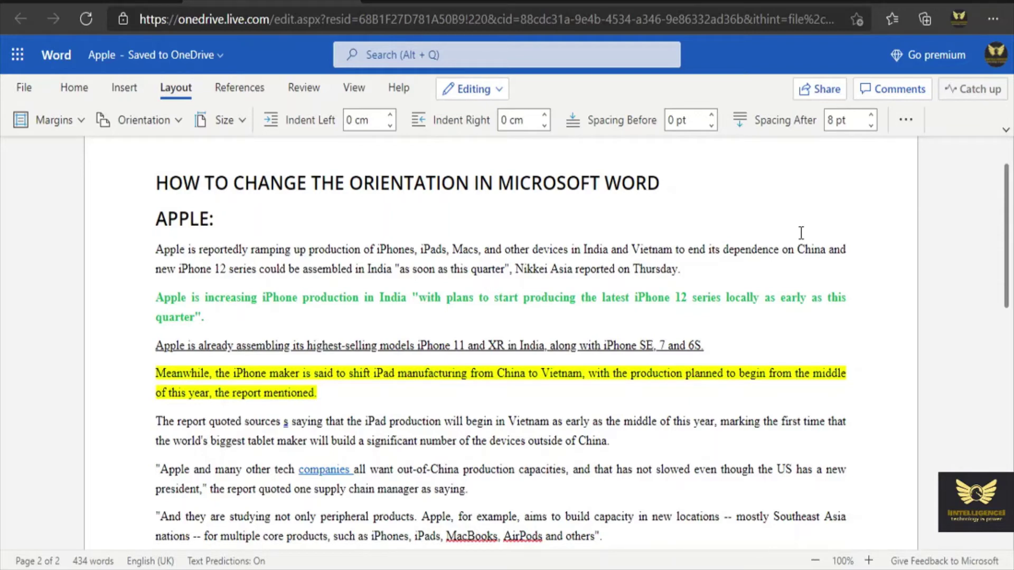
click(150, 121)
click(140, 153)
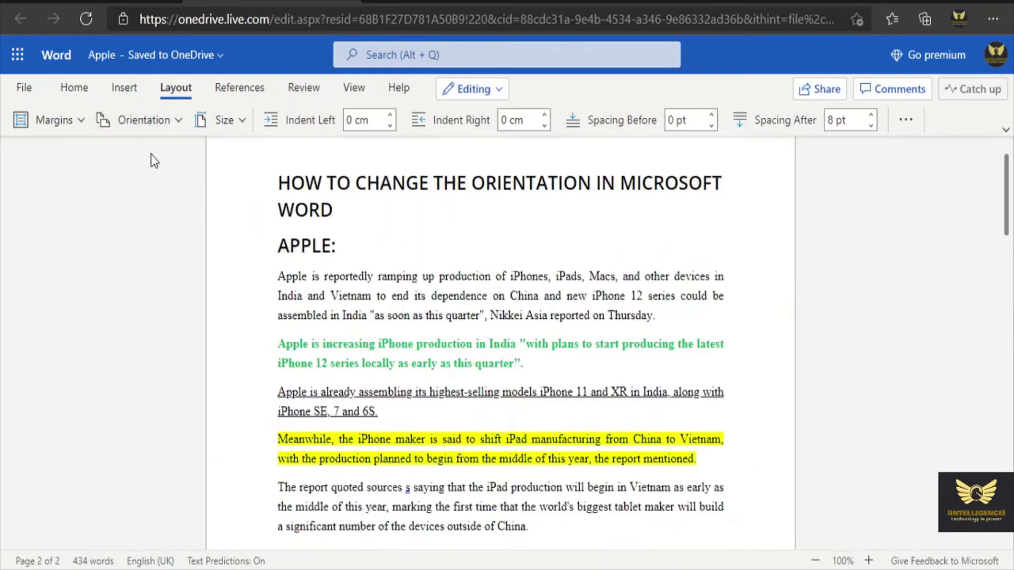
Insert a table with nine columns and three rows on a new line below the first paragraph under "APPLE:"
click(658, 316)
key(Return)
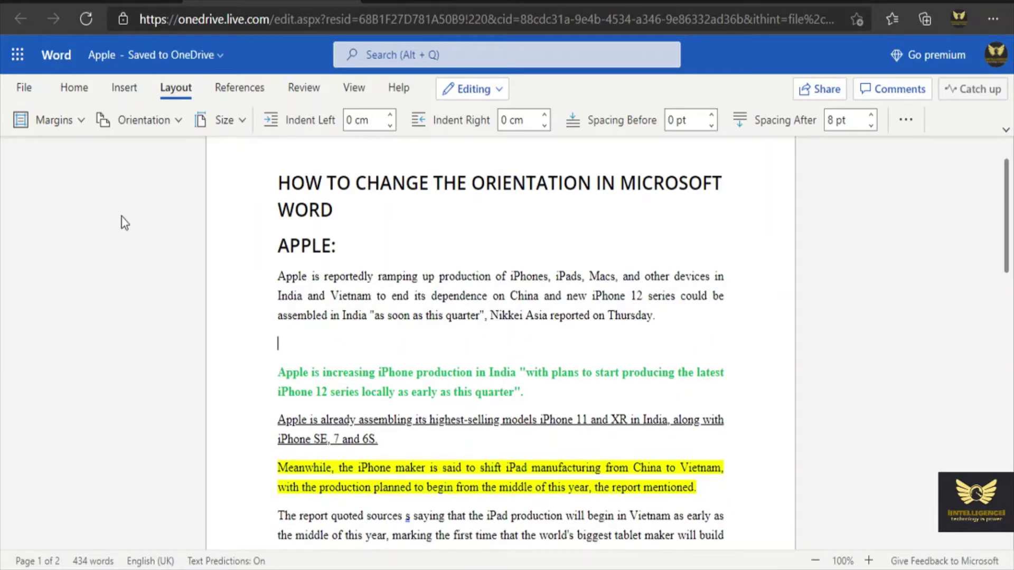
click(121, 89)
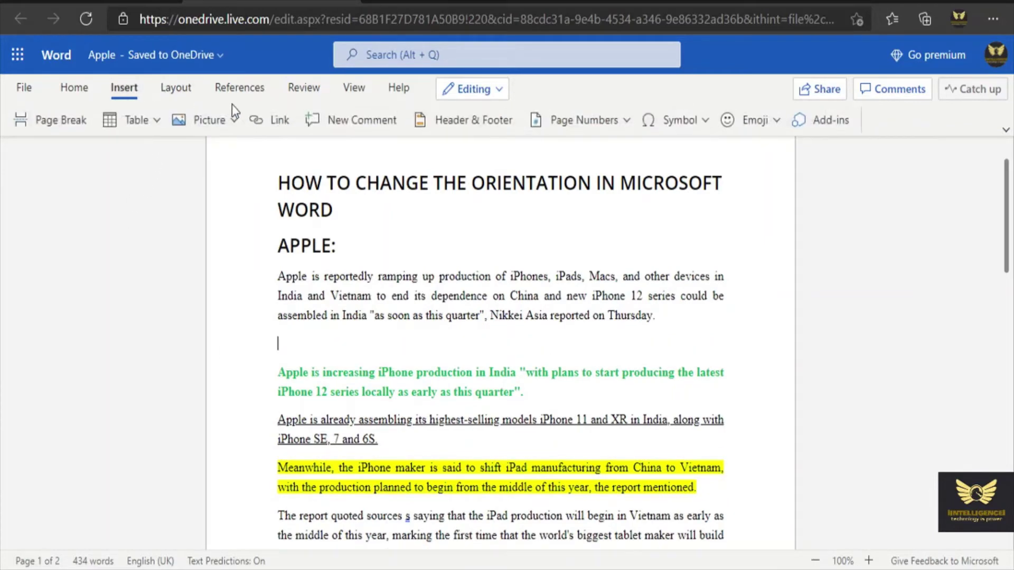
click(133, 120)
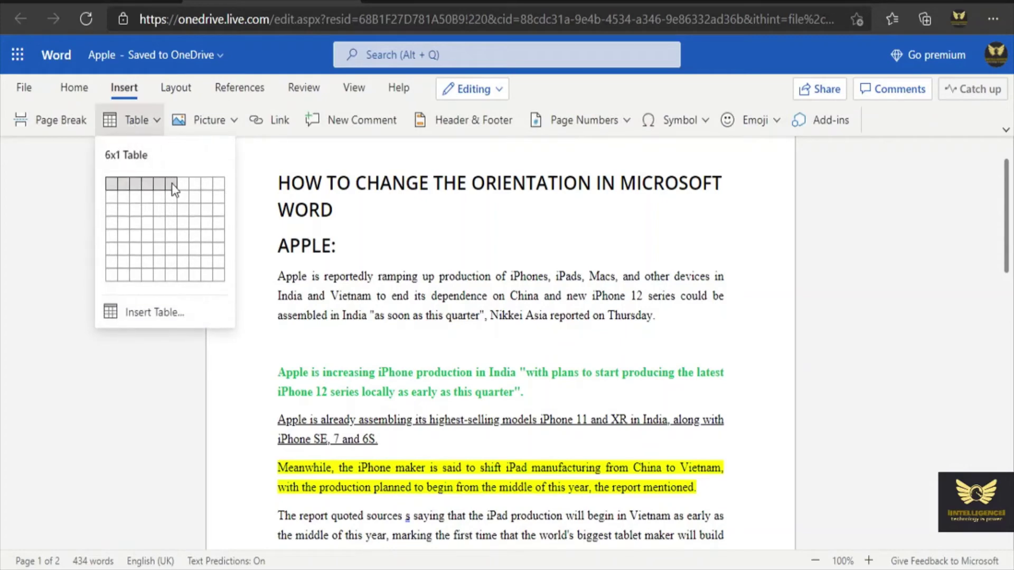
click(207, 212)
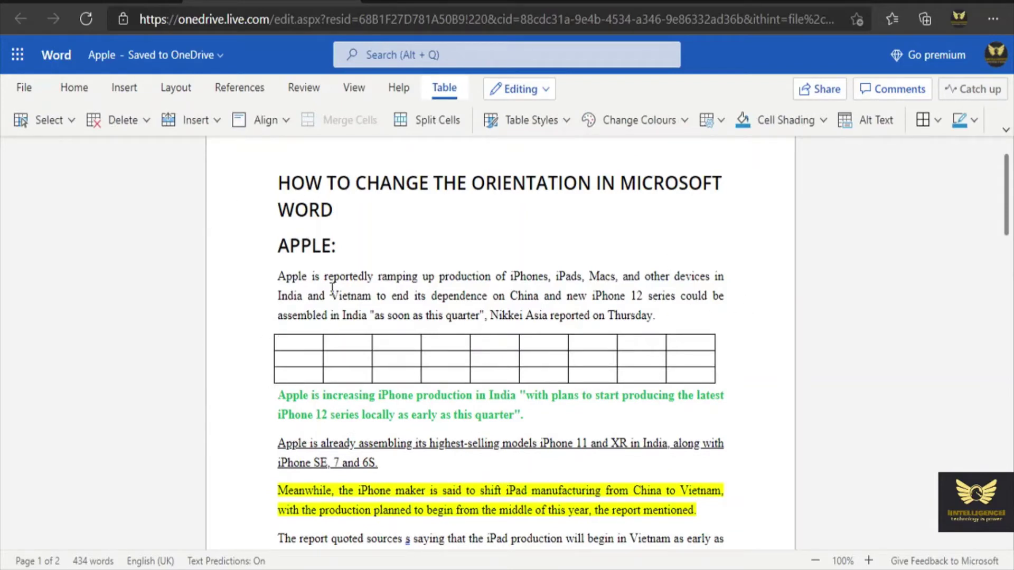
Copy the word "India" from the first paragraph into the first cell of the table's top row
drag(303, 296, 264, 299)
key(ctrl+c)
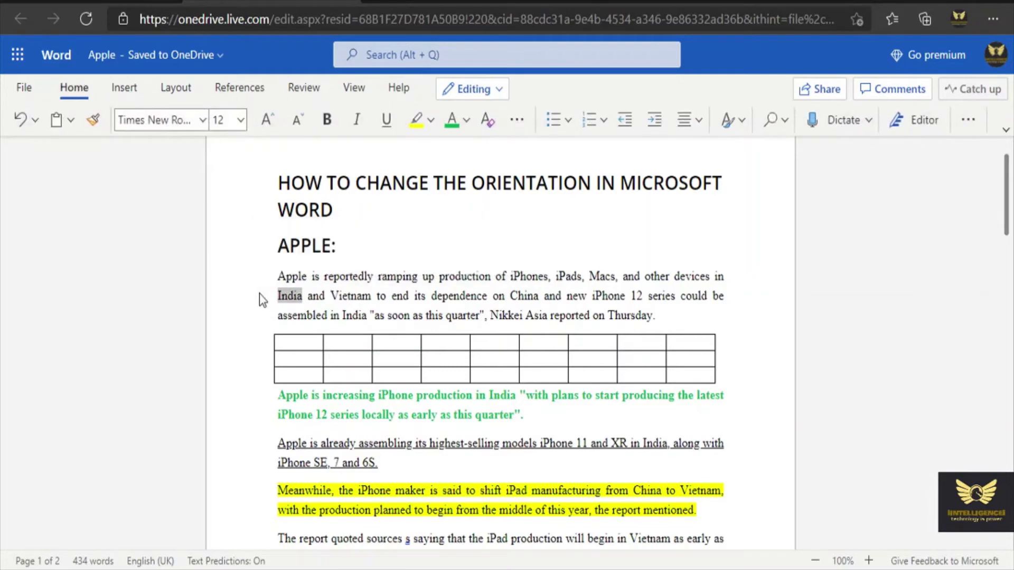
click(305, 345)
key(ctrl+v)
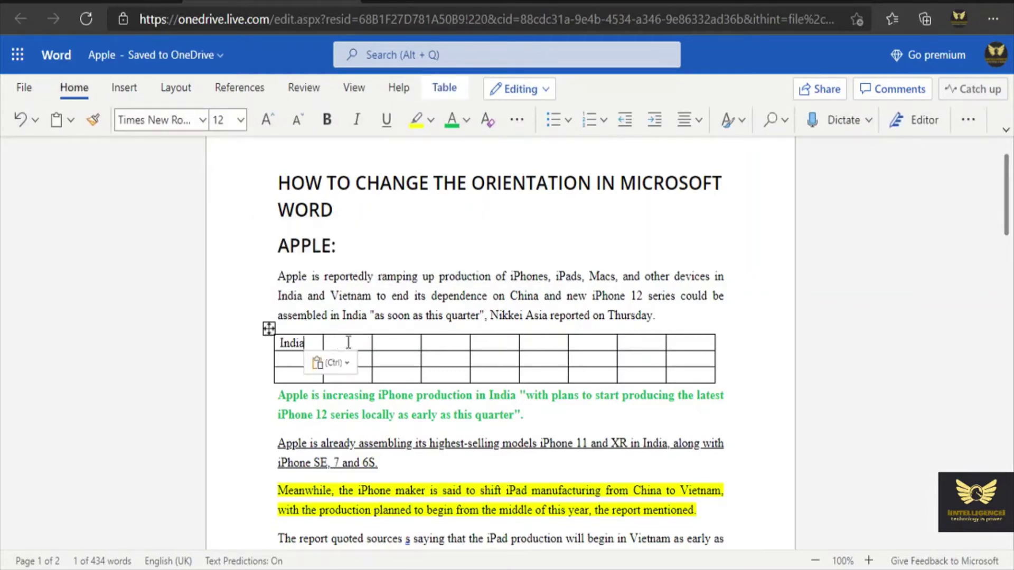
Fill the second cell of the table's top row with "India" and the third cell with "Vietnam"
click(353, 341)
key(ctrl+v)
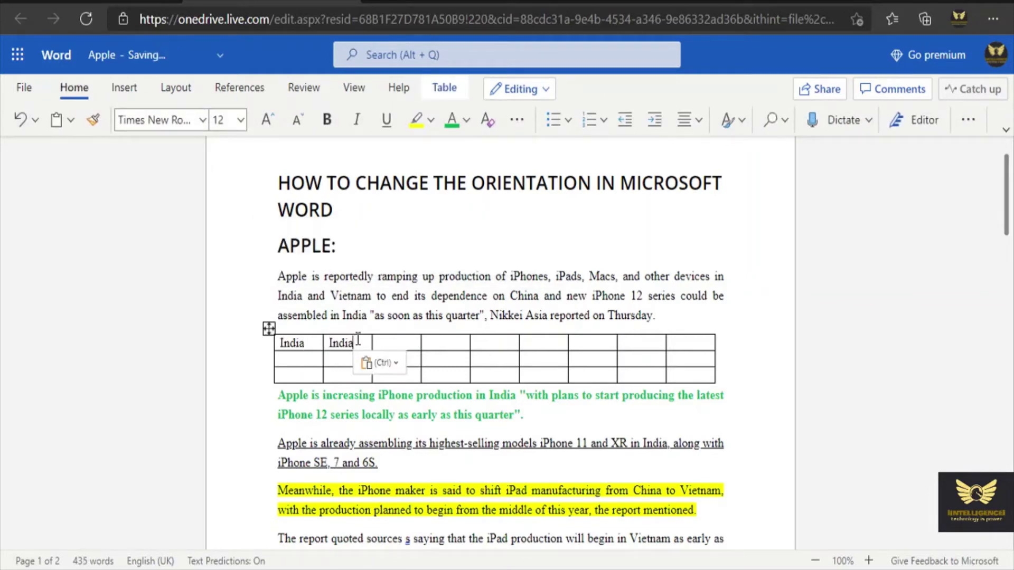
drag(331, 297, 379, 308)
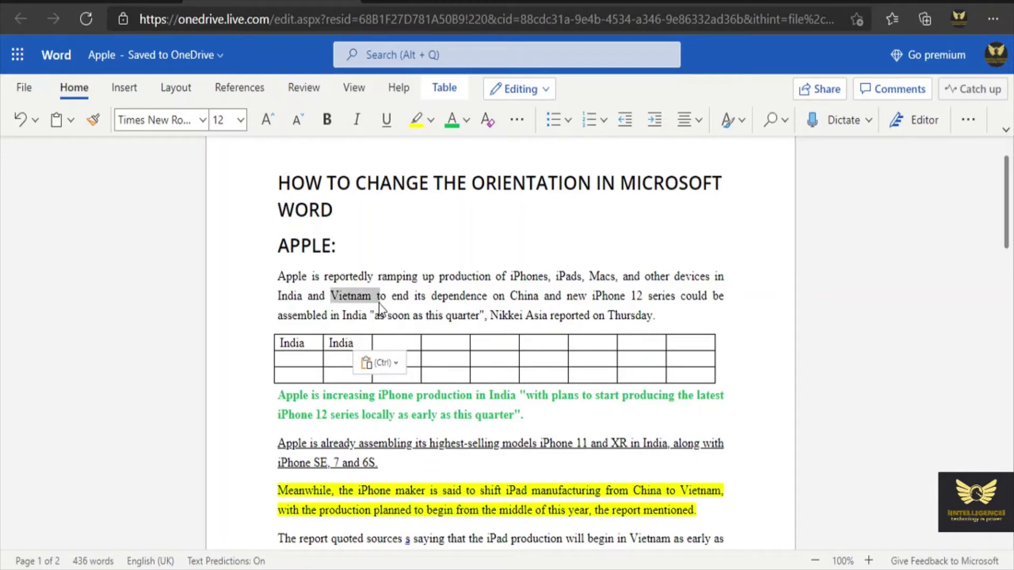
click(391, 343)
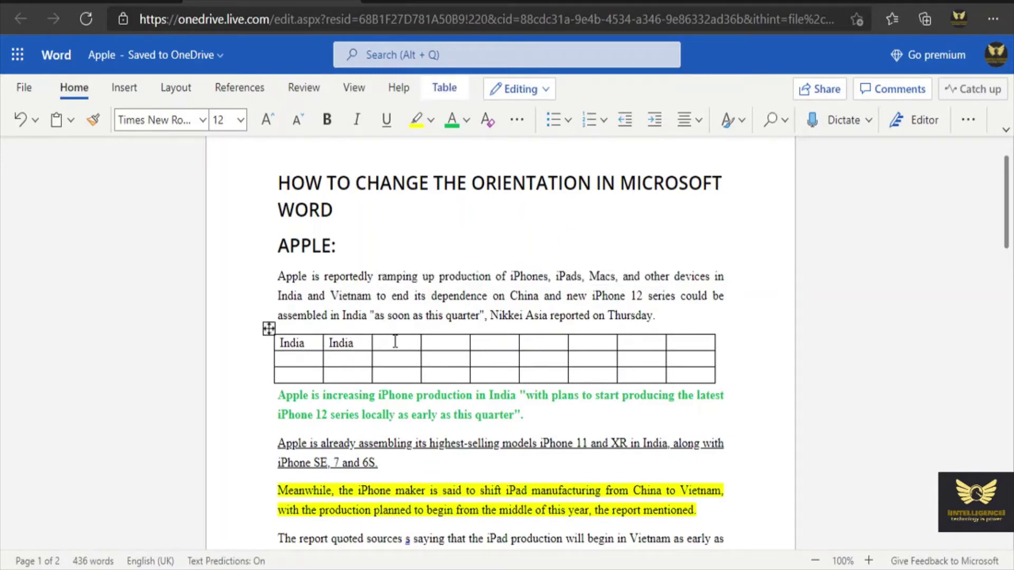
text(Vietnam t)
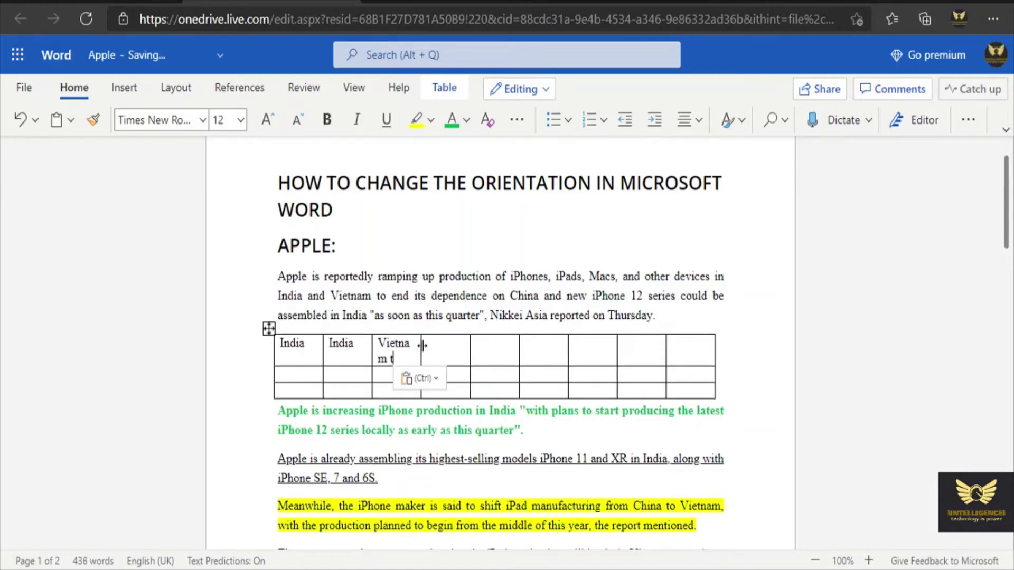
key(BackSpace)
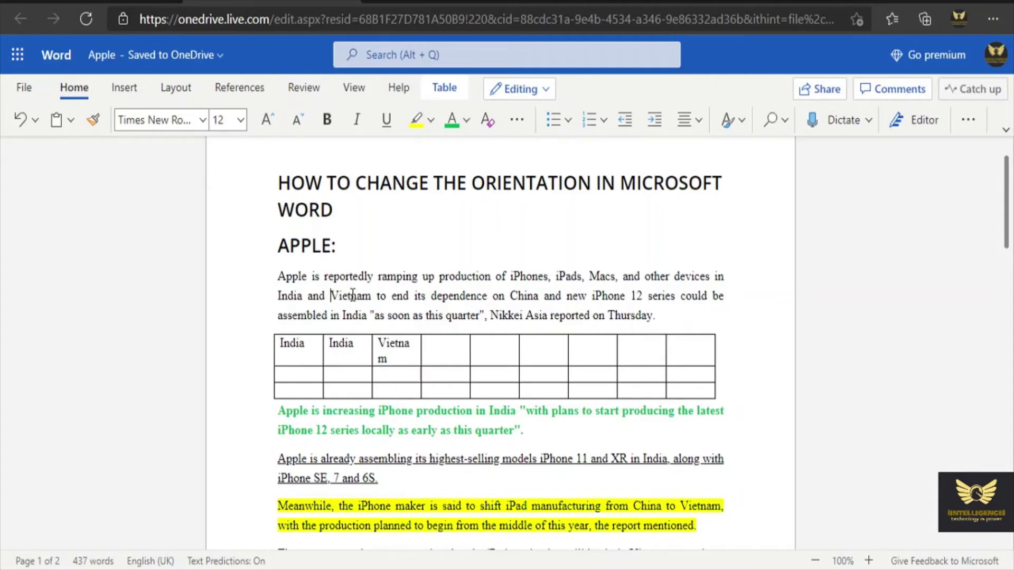
Copy the word "Vietnam" from the first paragraph into the fourth through ninth cells of the table's top row
drag(330, 296, 377, 300)
key(ctrl+c)
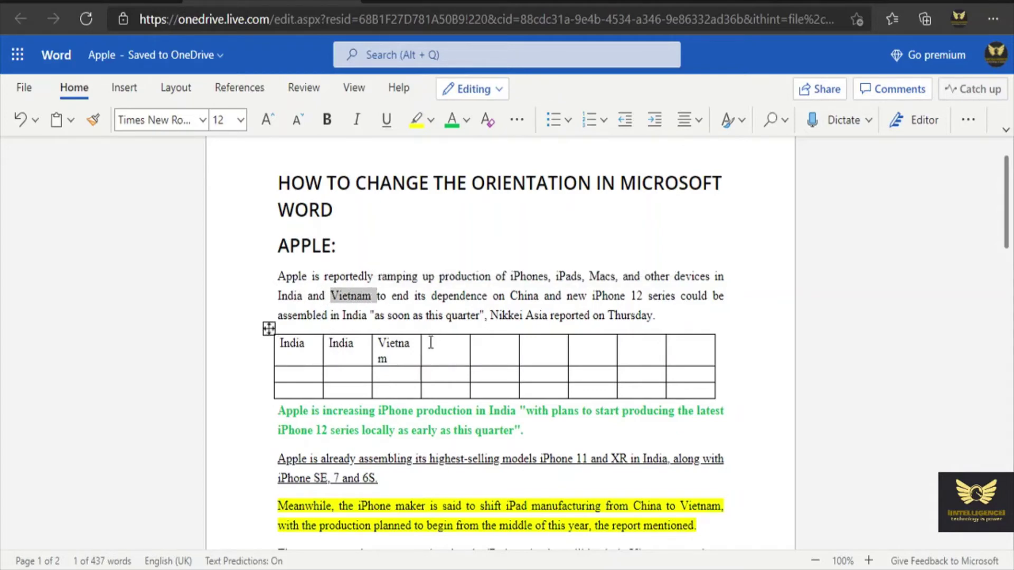
click(429, 343)
key(ctrl+v)
key(ctrl+v)
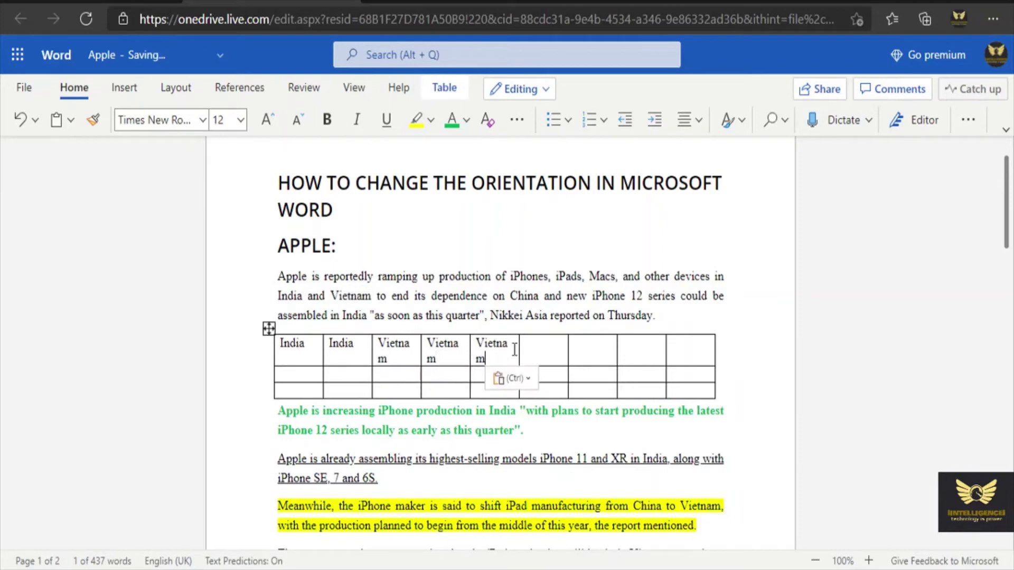
click(535, 347)
key(ctrl+v)
click(576, 349)
key(ctrl+v)
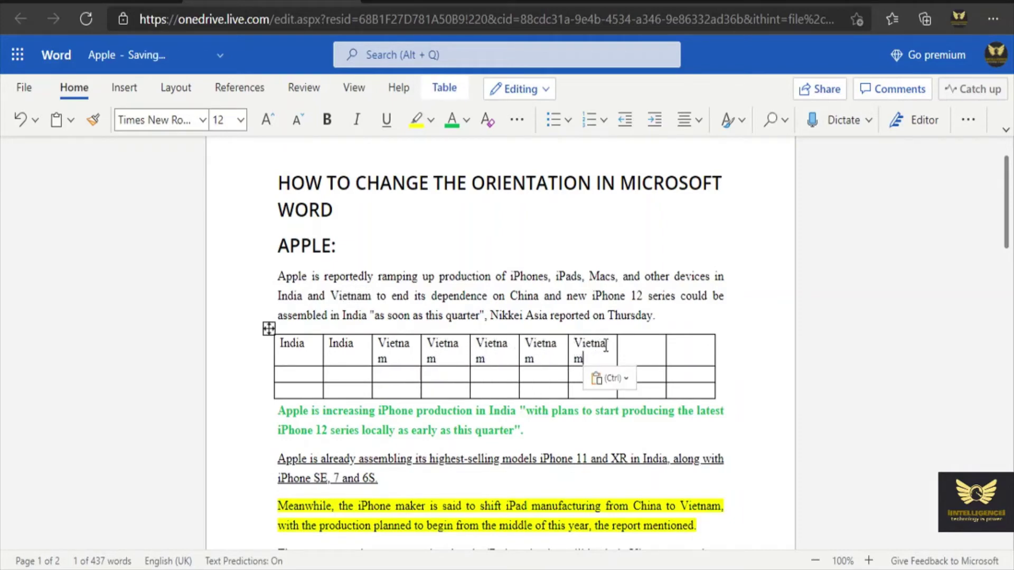
click(631, 344)
key(ctrl+v)
click(682, 347)
key(ctrl+v)
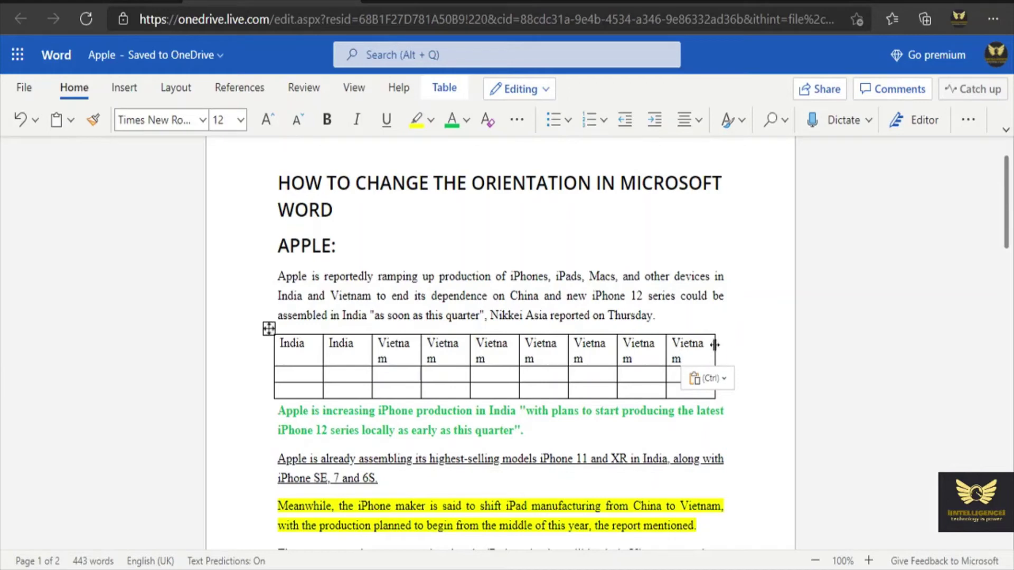
click(599, 429)
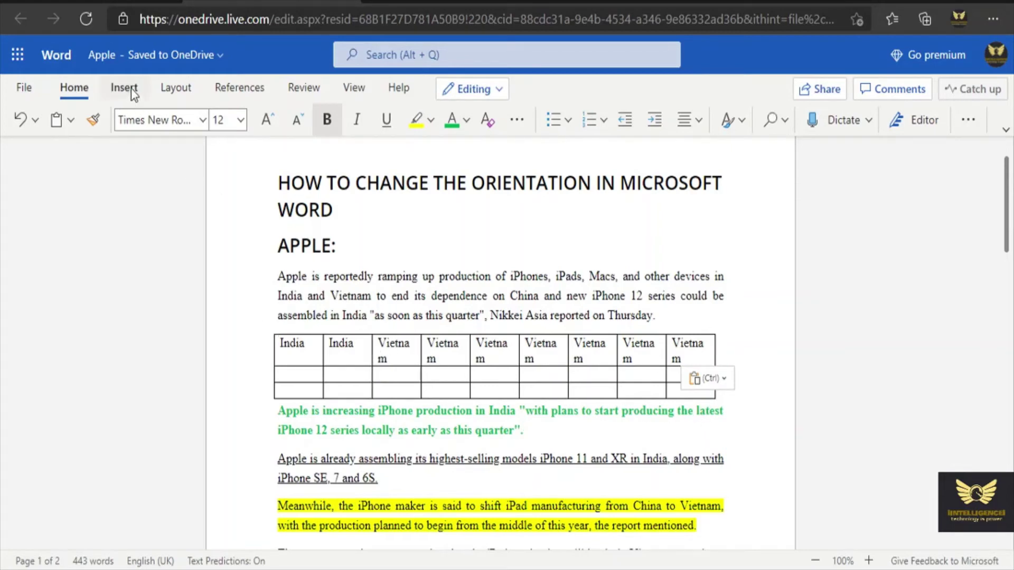
Change the page orientation of the document containing the filled-in table to Landscape
click(173, 90)
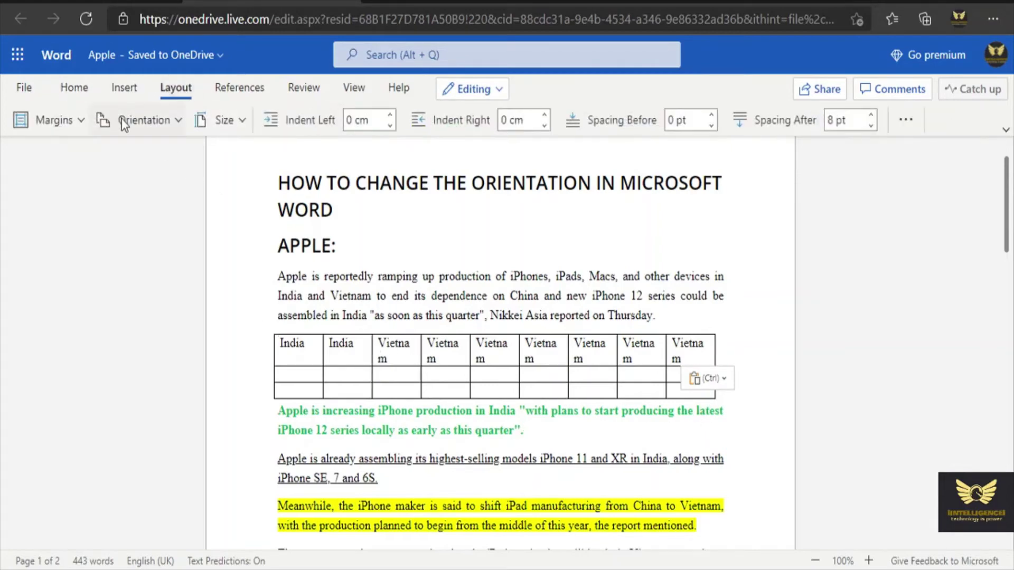
click(138, 120)
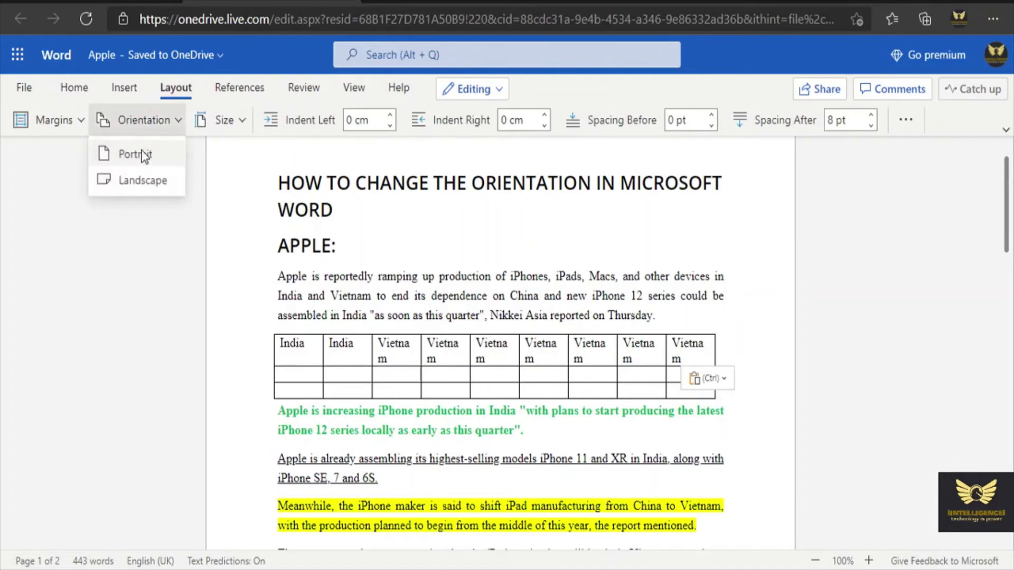
click(144, 182)
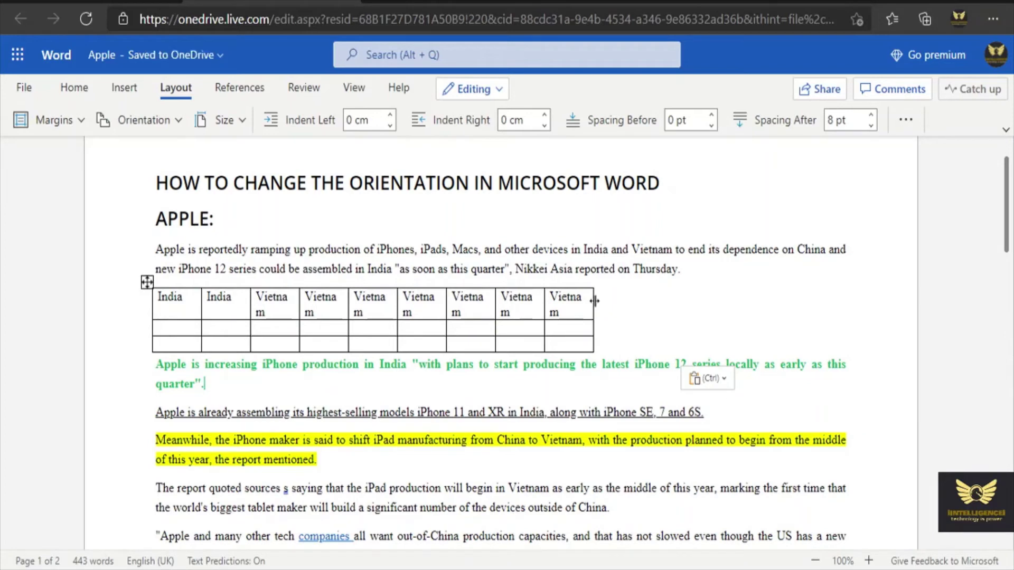
Extend the table to the right page margin and widen the "Vietnam" columns so each word fits on one line
drag(594, 301, 843, 325)
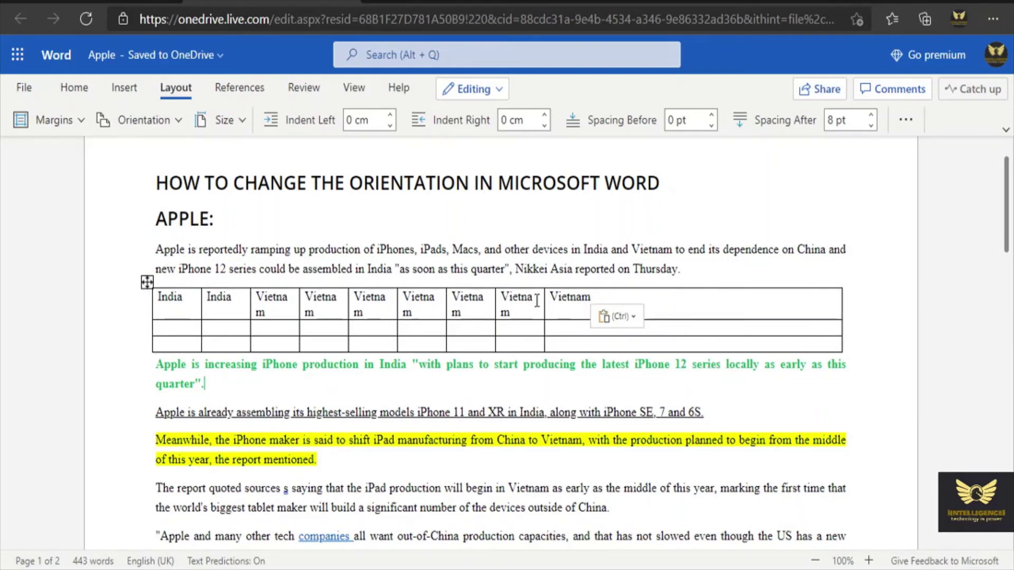
drag(542, 303, 734, 322)
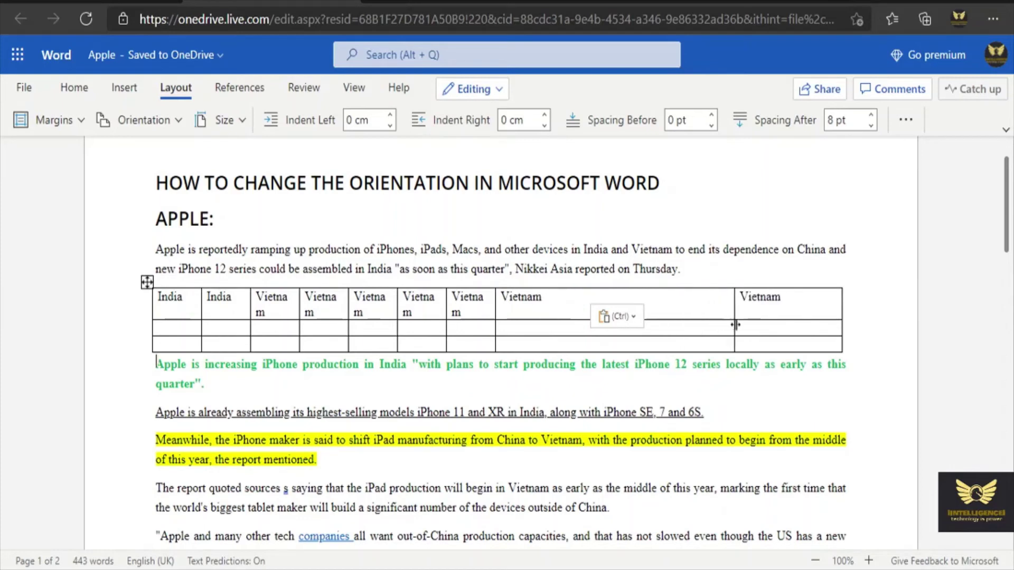
drag(496, 306, 624, 316)
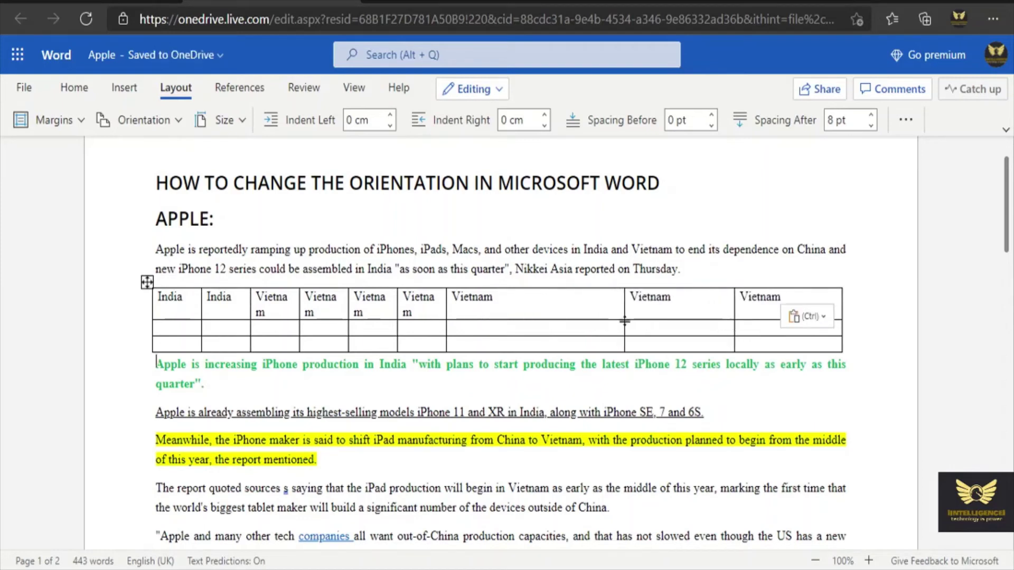
drag(446, 308, 553, 312)
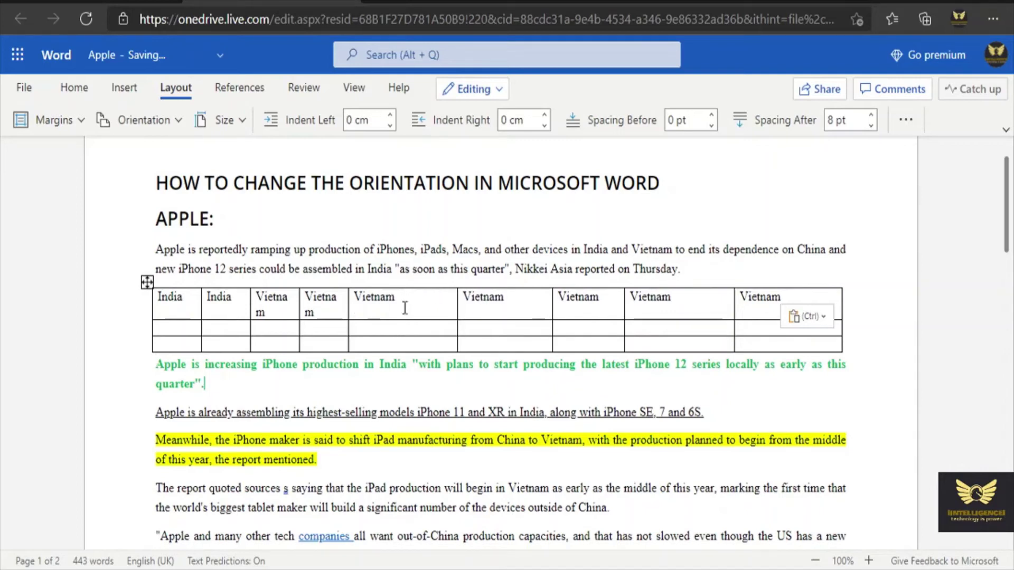
drag(349, 305, 396, 309)
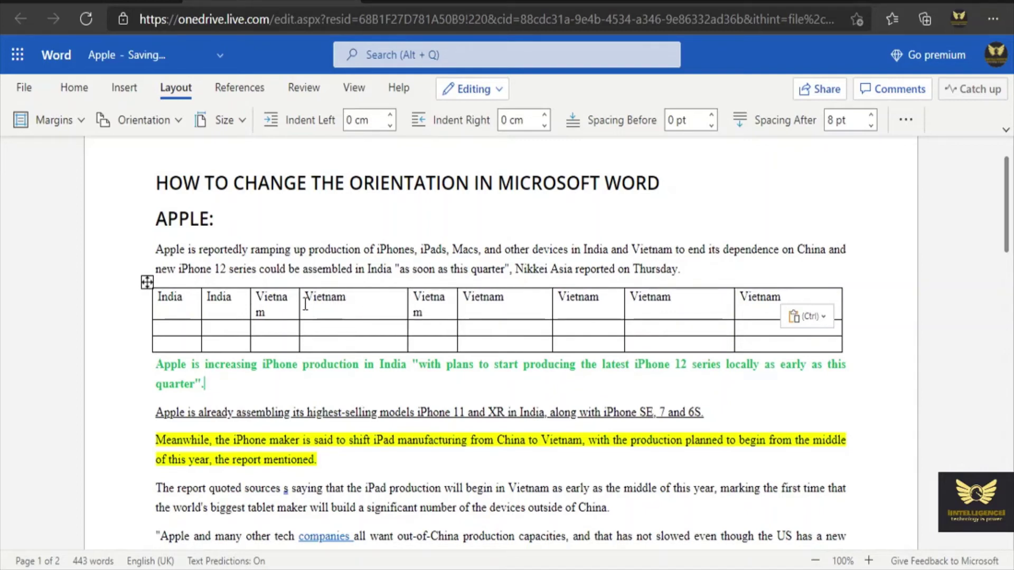
drag(299, 306, 325, 310)
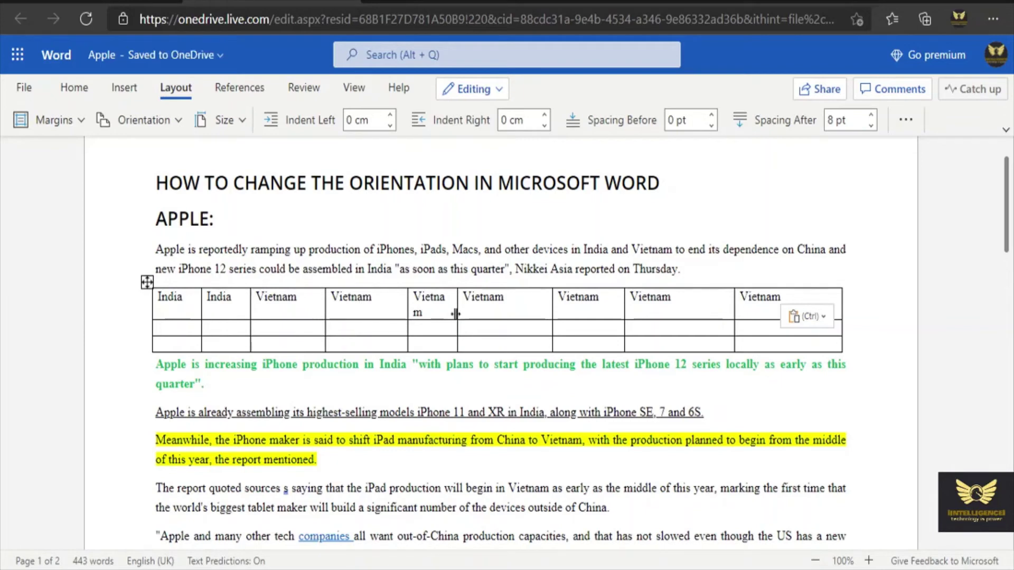
drag(458, 313, 480, 313)
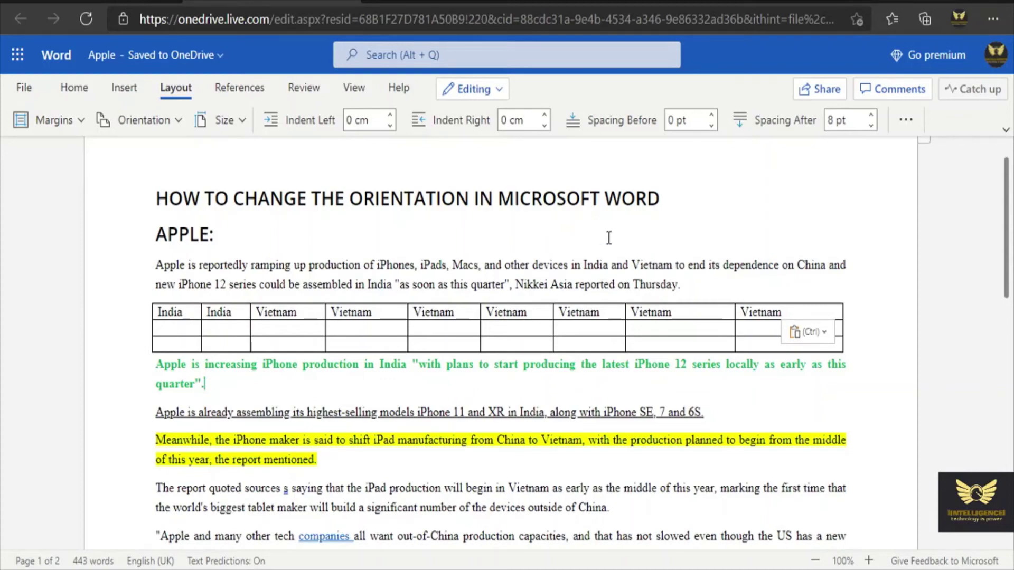
Examine the text and table layout across both landscape pages, from the title to the end of the document
scroll(607, 237, down, 15)
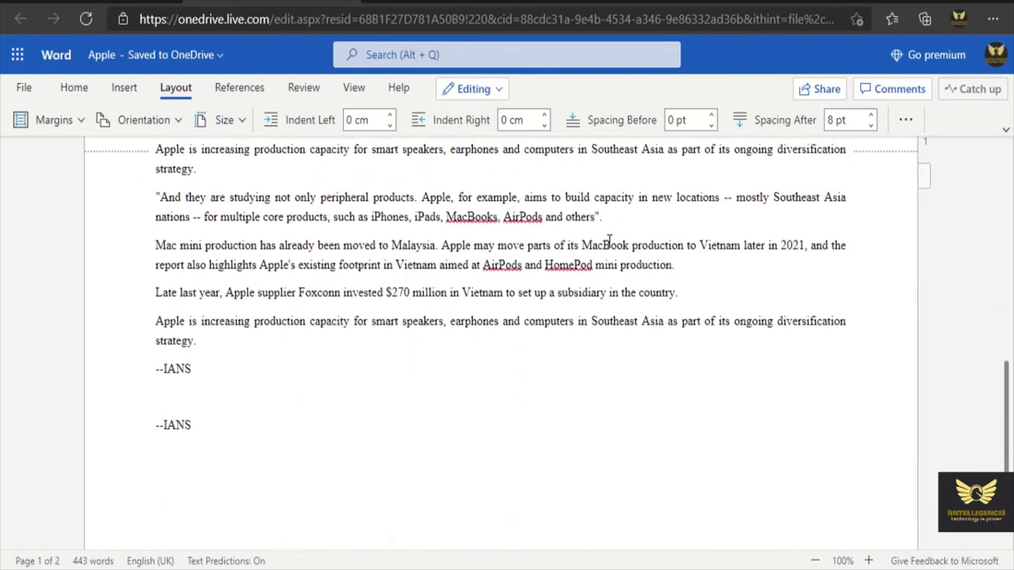
scroll(609, 239, up, 13)
scroll(609, 240, up, 2)
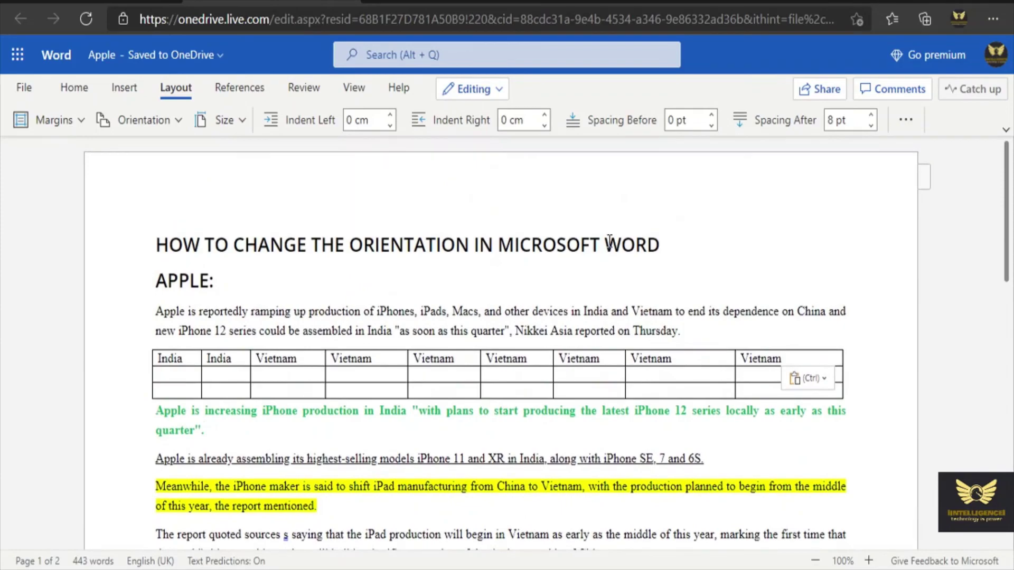
scroll(609, 241, down, 15)
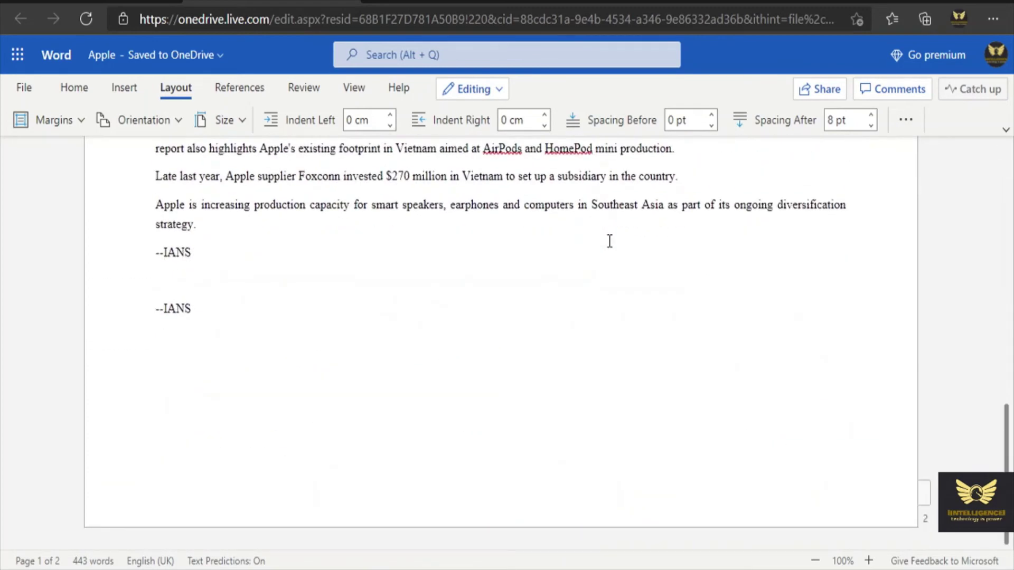
scroll(610, 241, up, 4)
scroll(609, 241, up, 15)
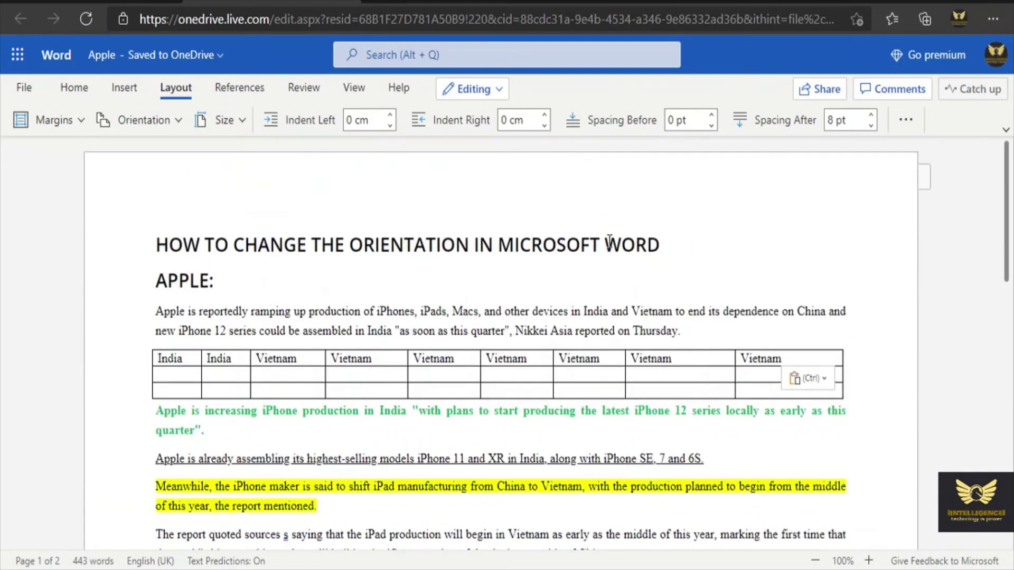
scroll(609, 241, down, 15)
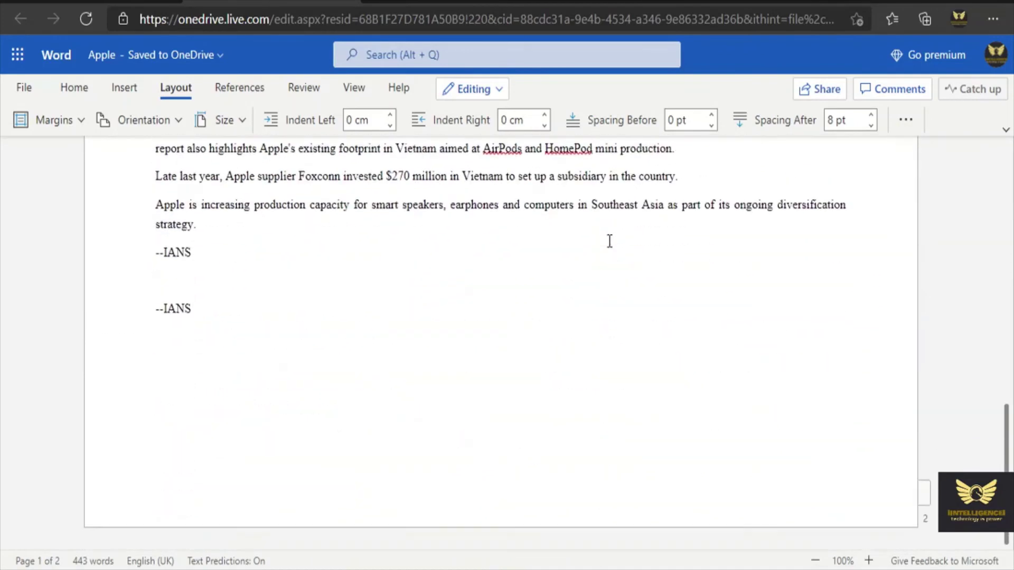
scroll(610, 241, up, 13)
scroll(610, 241, up, 3)
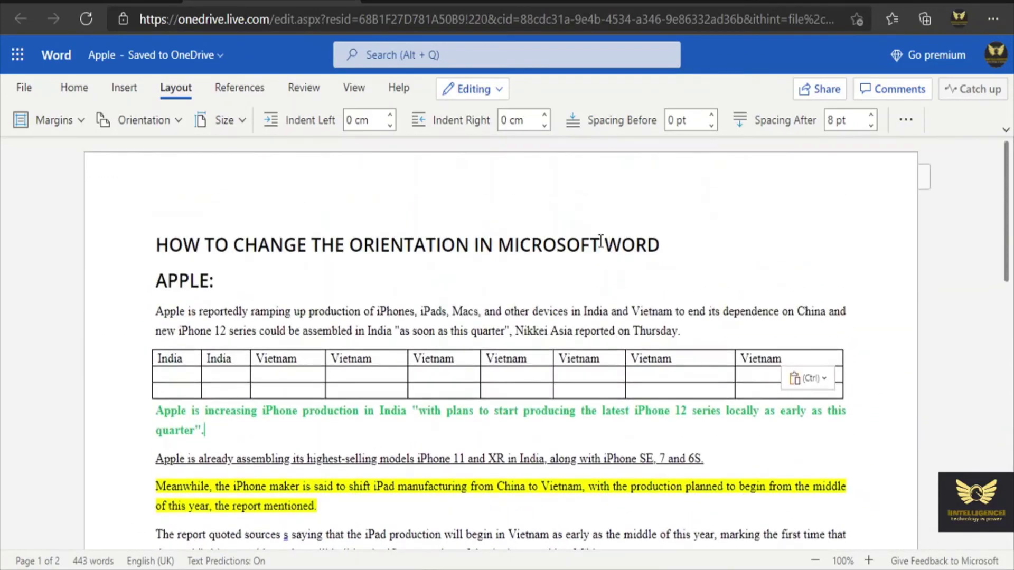
Switch the page orientation to Portrait to compare the widened table's fit, and return it to Landscape
click(141, 120)
click(148, 148)
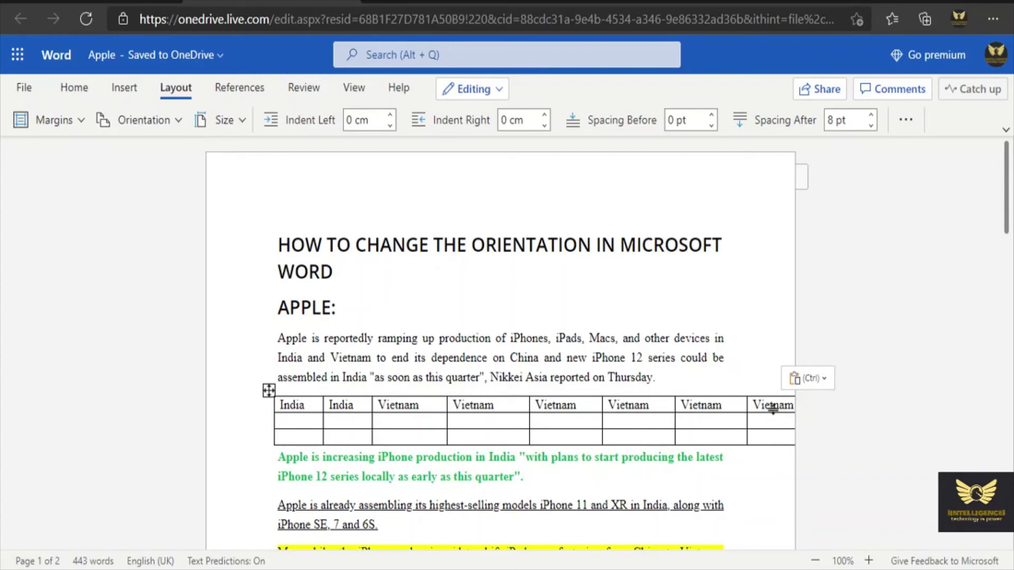
click(153, 120)
click(148, 181)
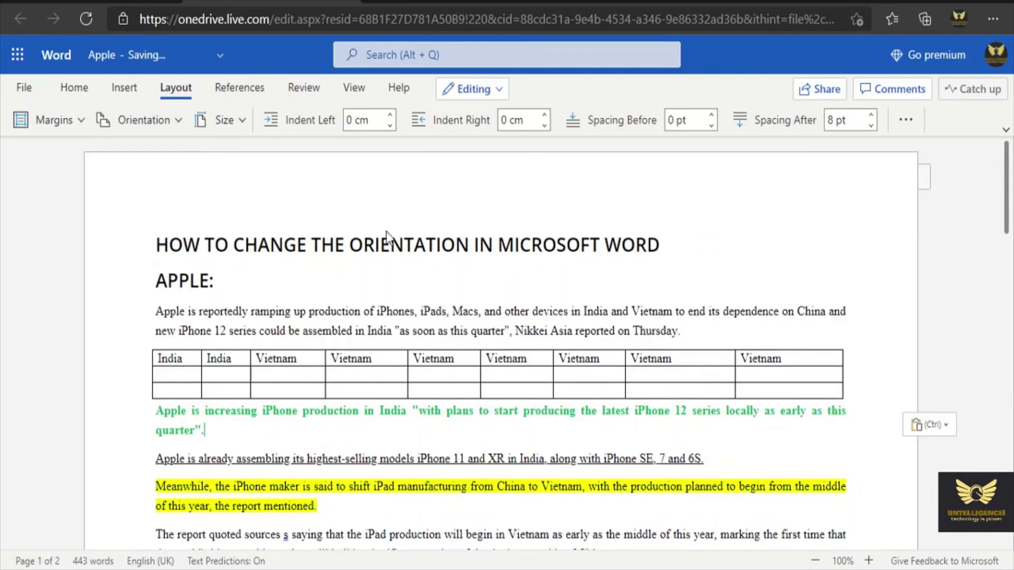
scroll(692, 264, down, 15)
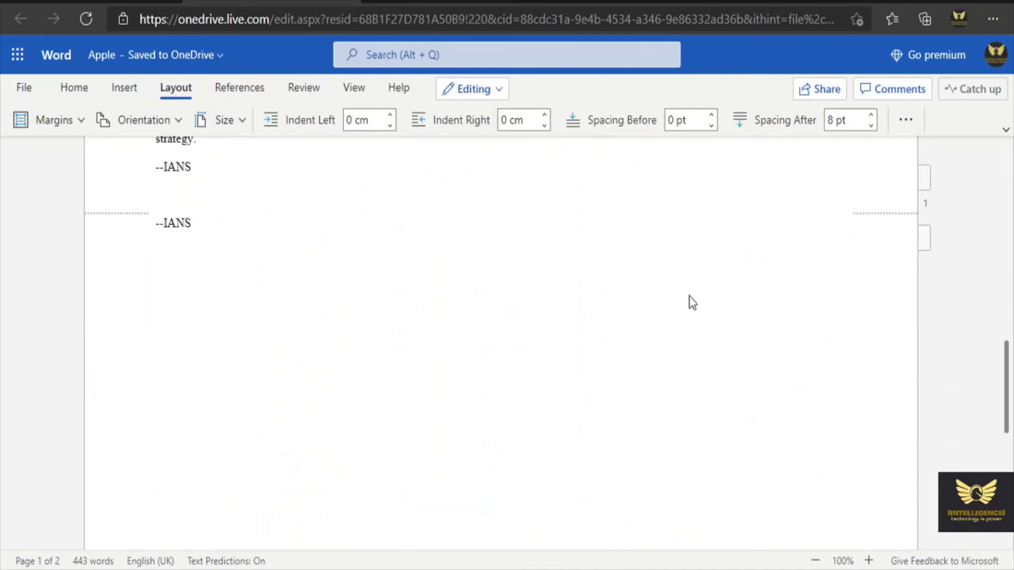
scroll(692, 302, up, 15)
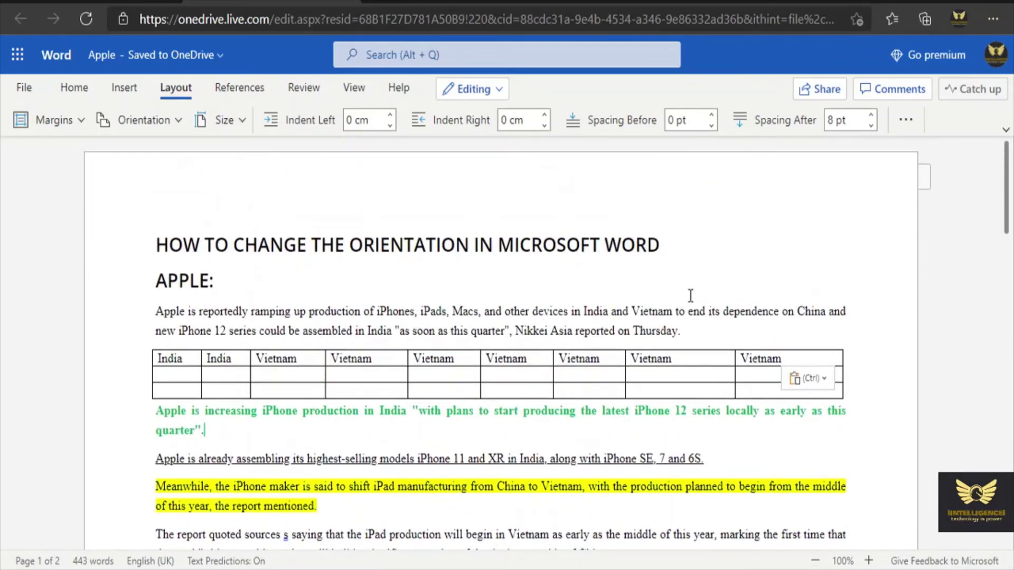